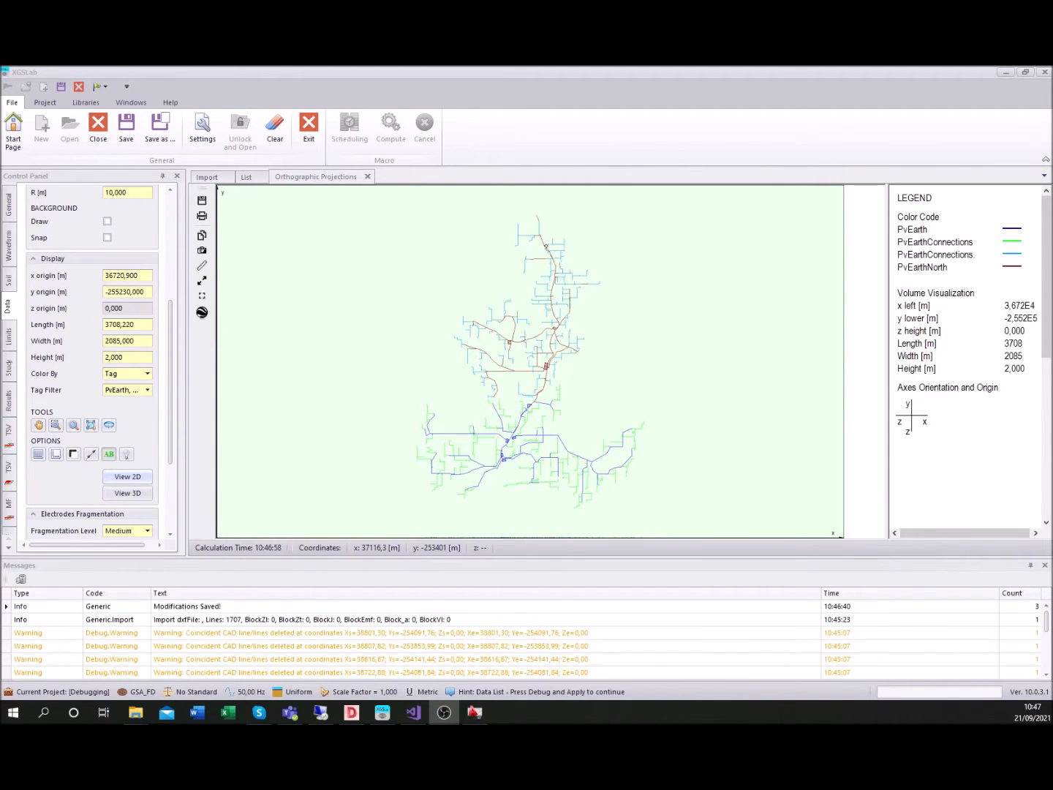
Open the project's study settings and choose Complete as the partial debug control
left_click(45, 104)
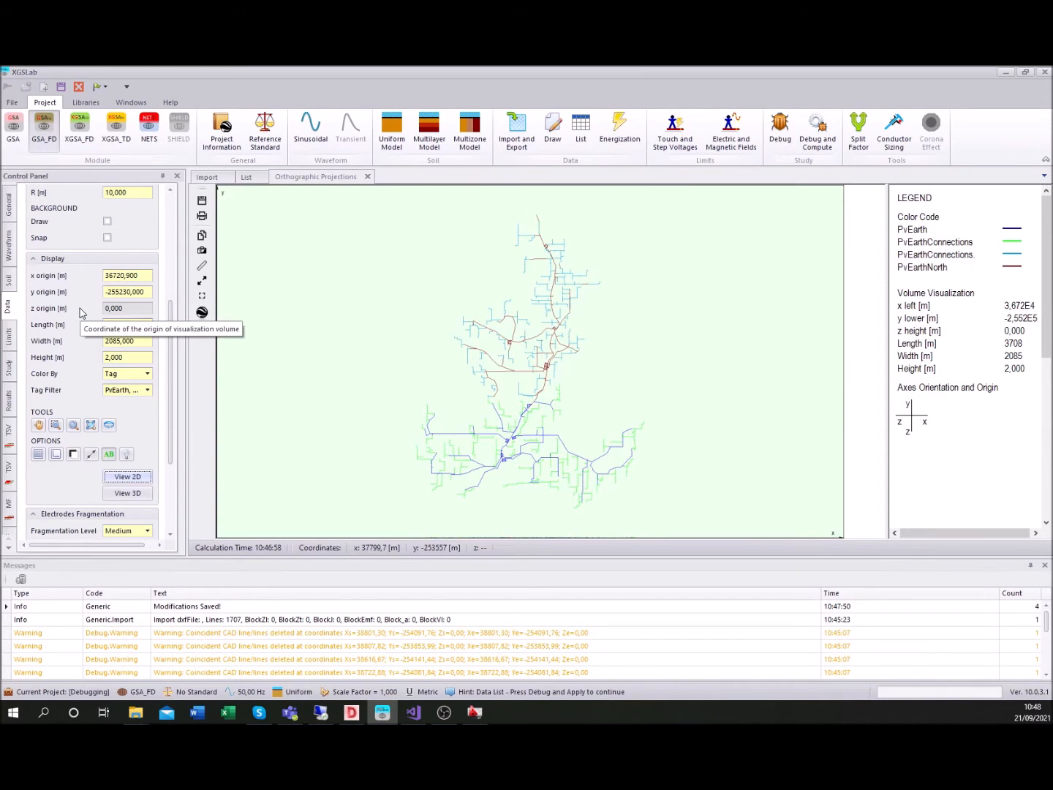
left_click(9, 368)
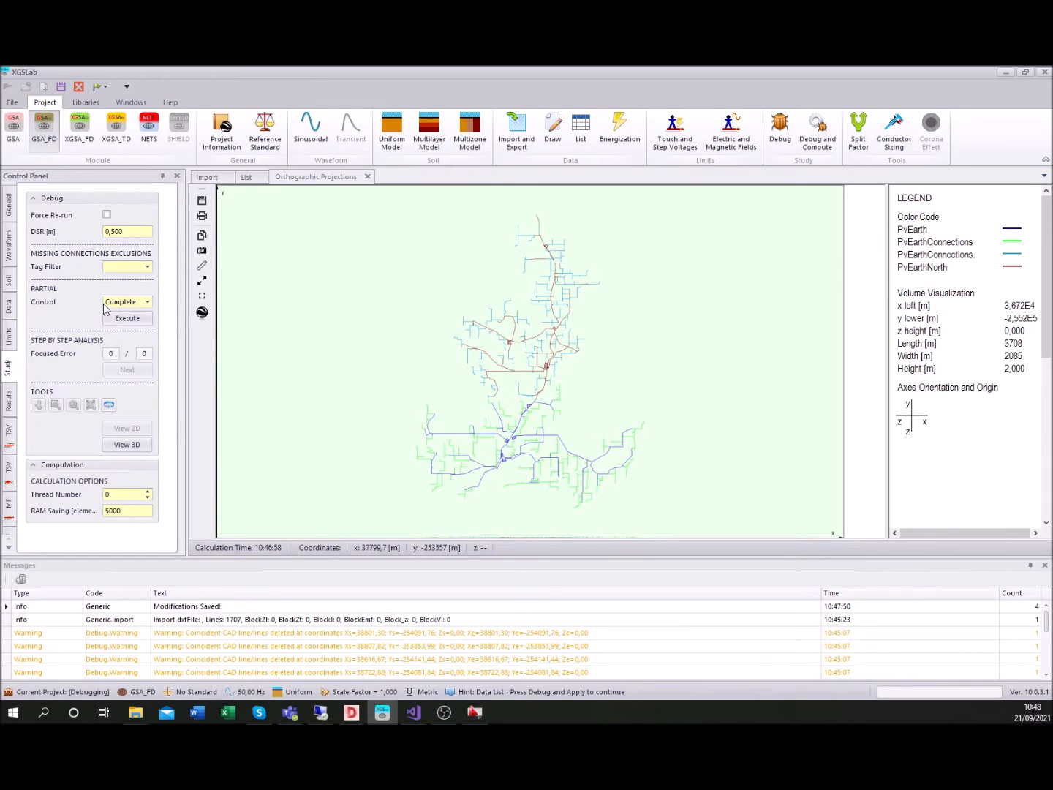
left_click(149, 304)
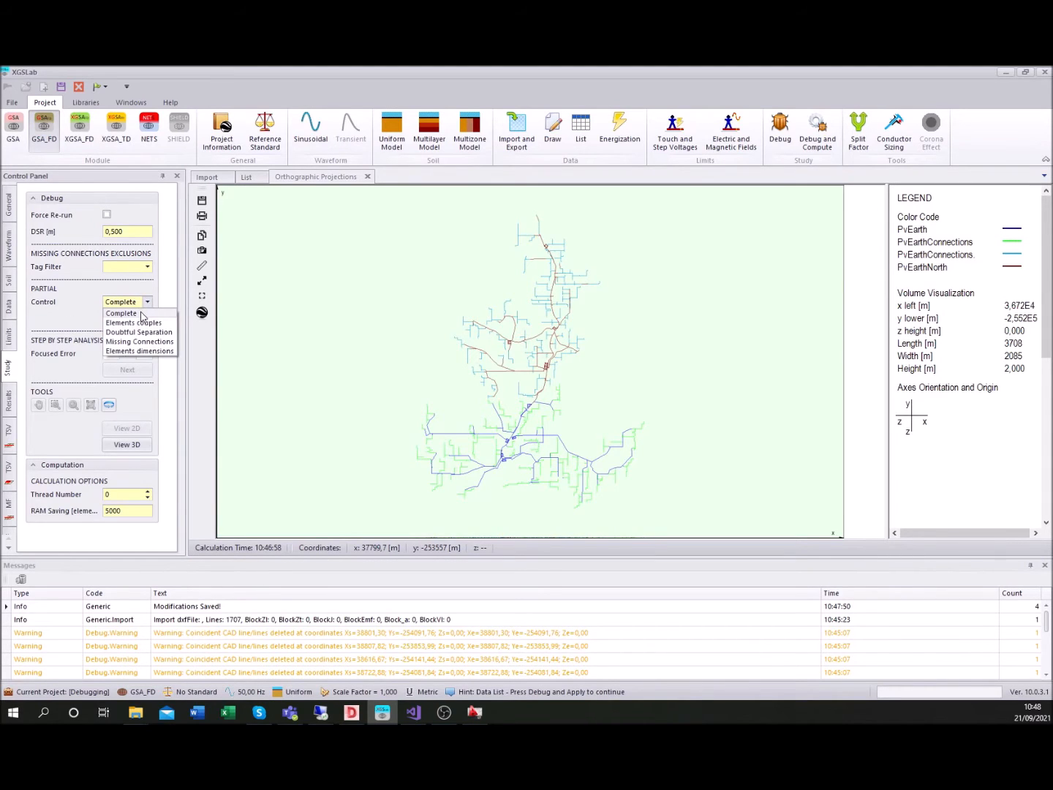
left_click(140, 313)
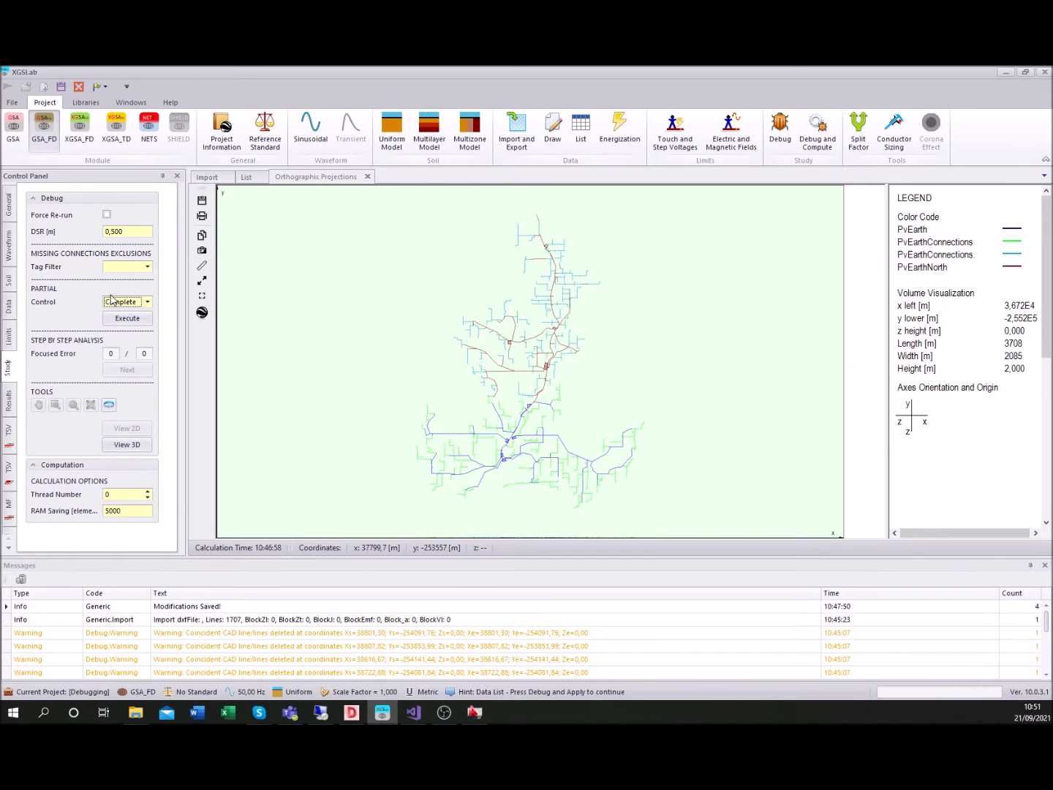
Open the user's guide and read section 5.10.1 on the debug procedure and its element checks
left_click(169, 103)
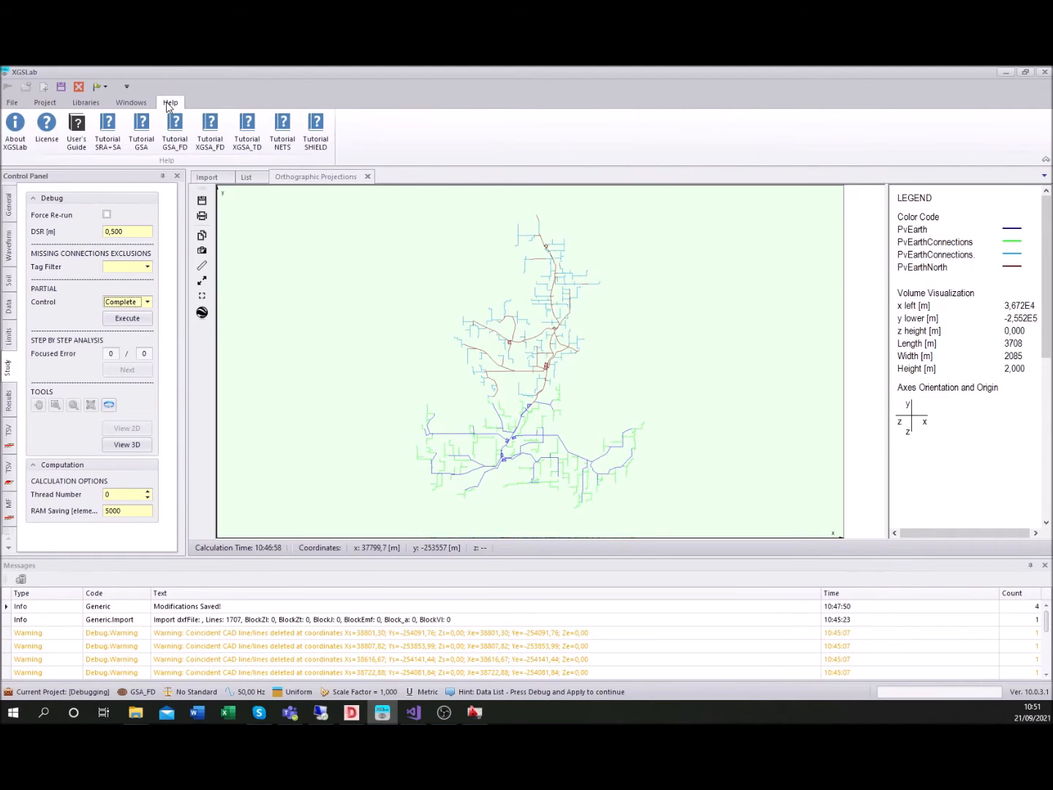
left_click(77, 133)
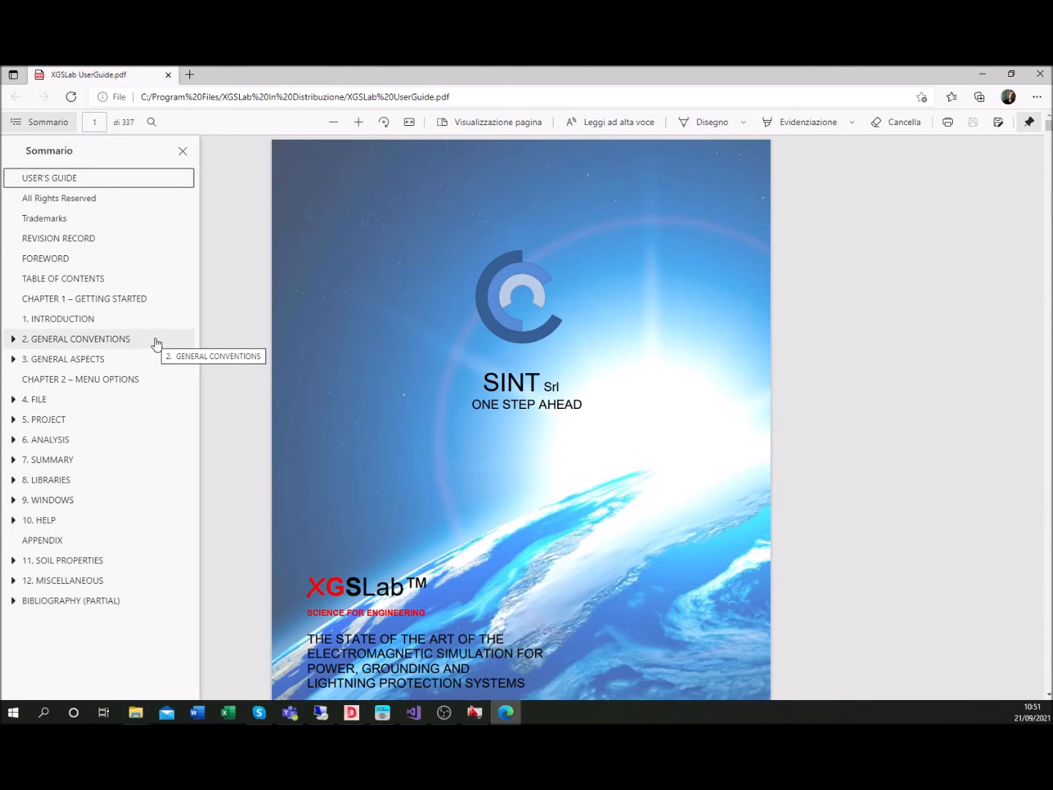
scroll(344, 319, "down", 20)
scroll(344, 319, "down", 10)
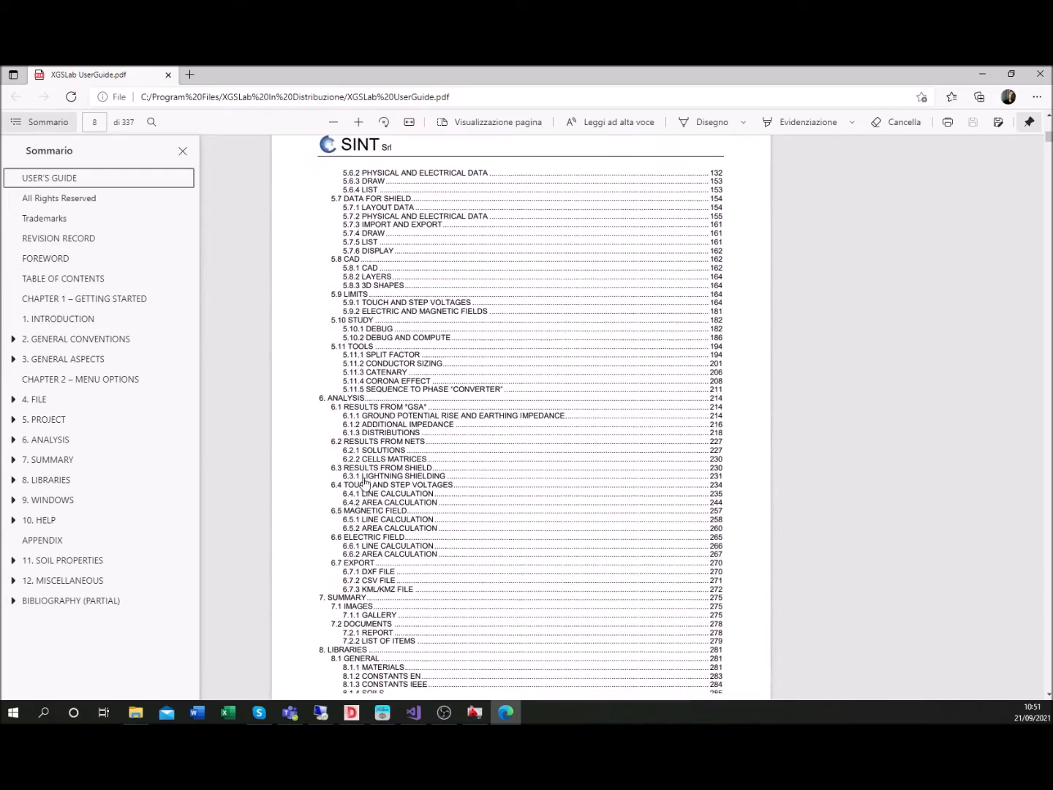
left_click(361, 320)
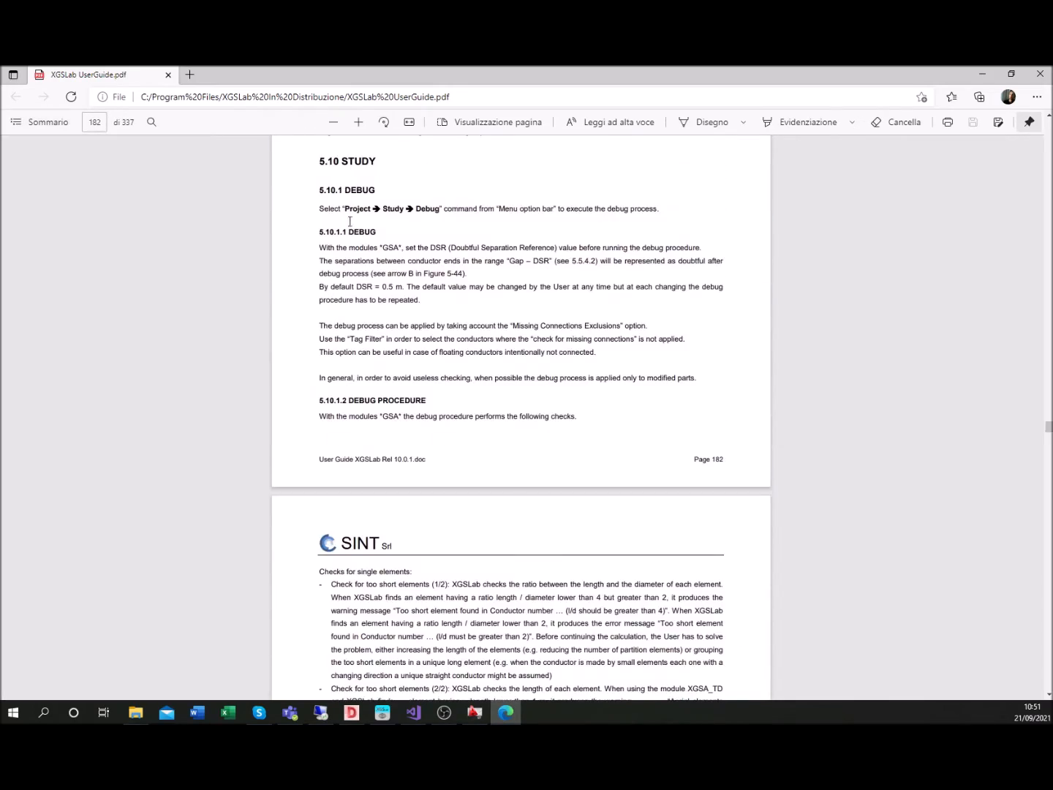
scroll(351, 223, "down", 5)
scroll(362, 240, "down", 2)
scroll(364, 242, "up", 2)
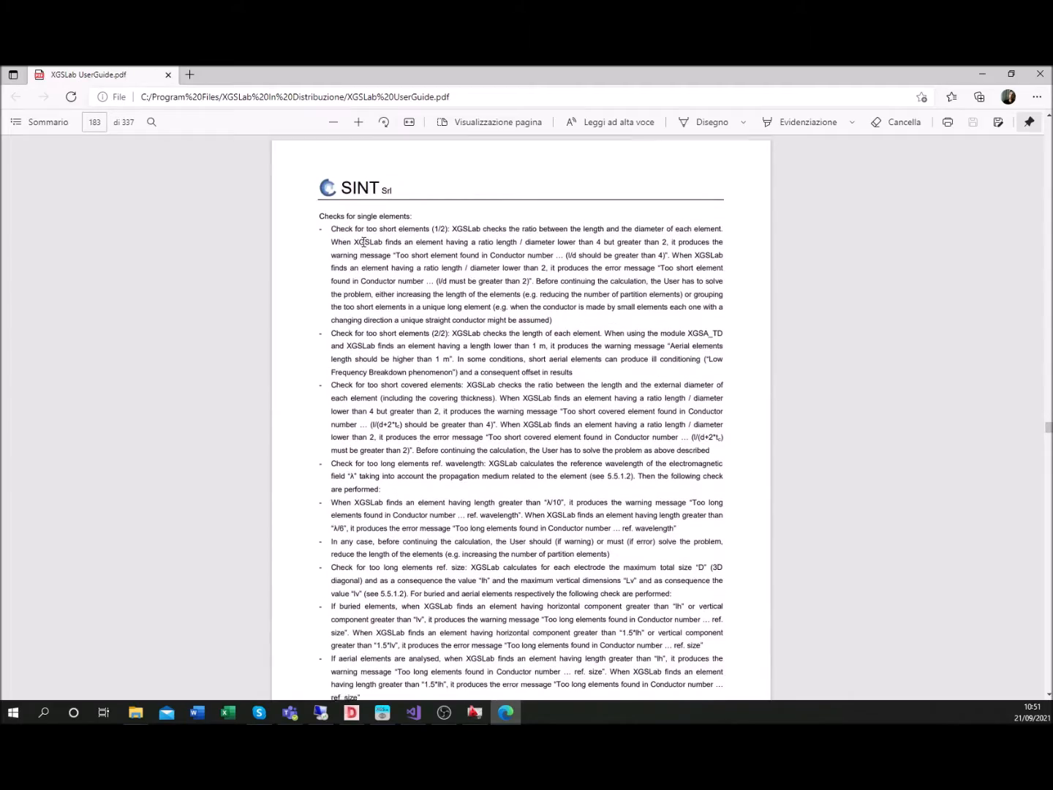
scroll(364, 241, "down", 12)
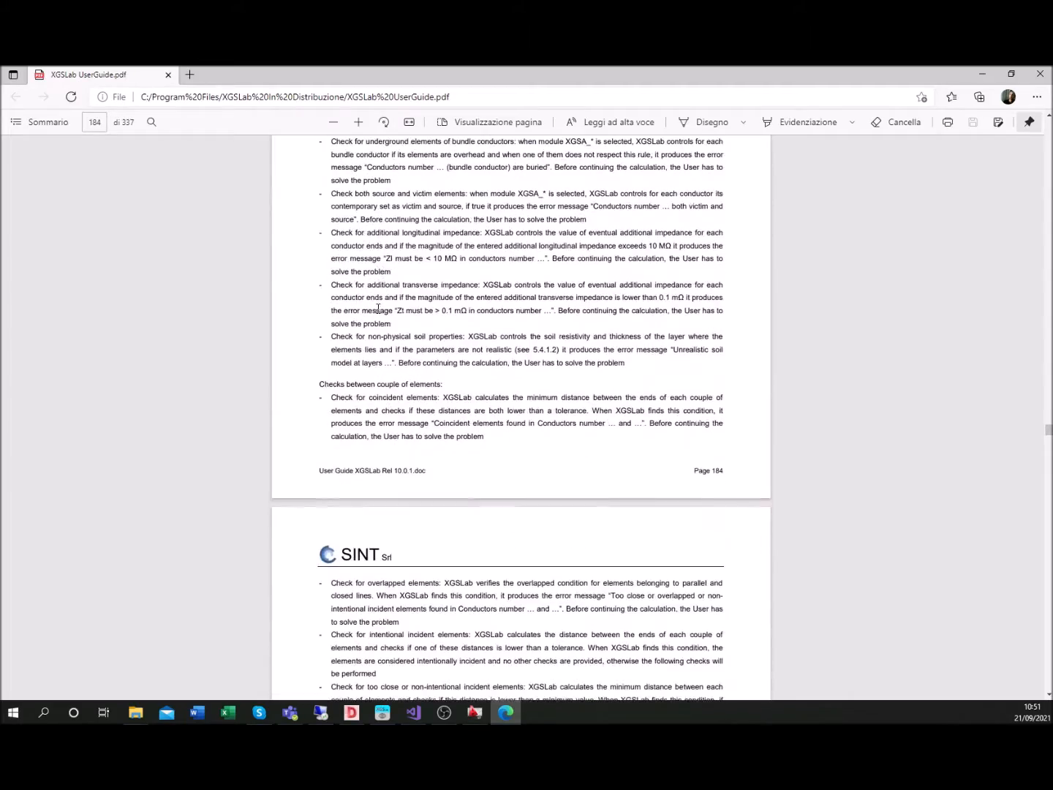
Return to the guide's table of contents and read section 12.2 on error messages
key("alt+Left")
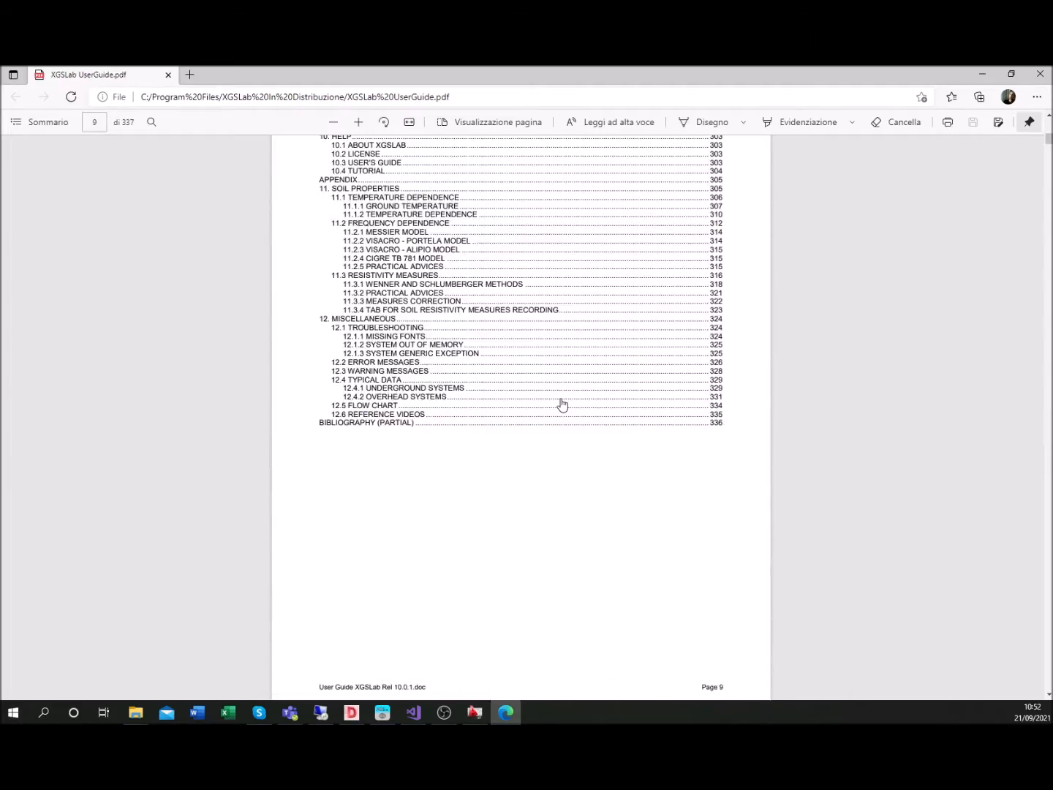
left_click(360, 363)
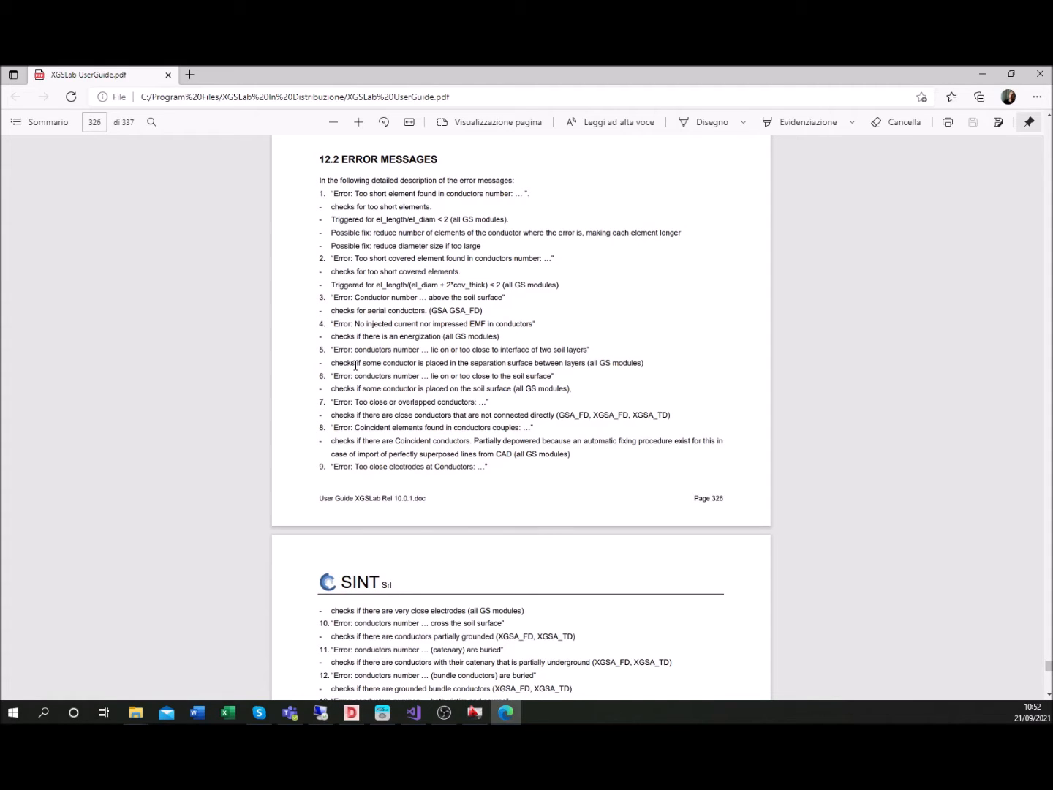
scroll(362, 373, "down", 10)
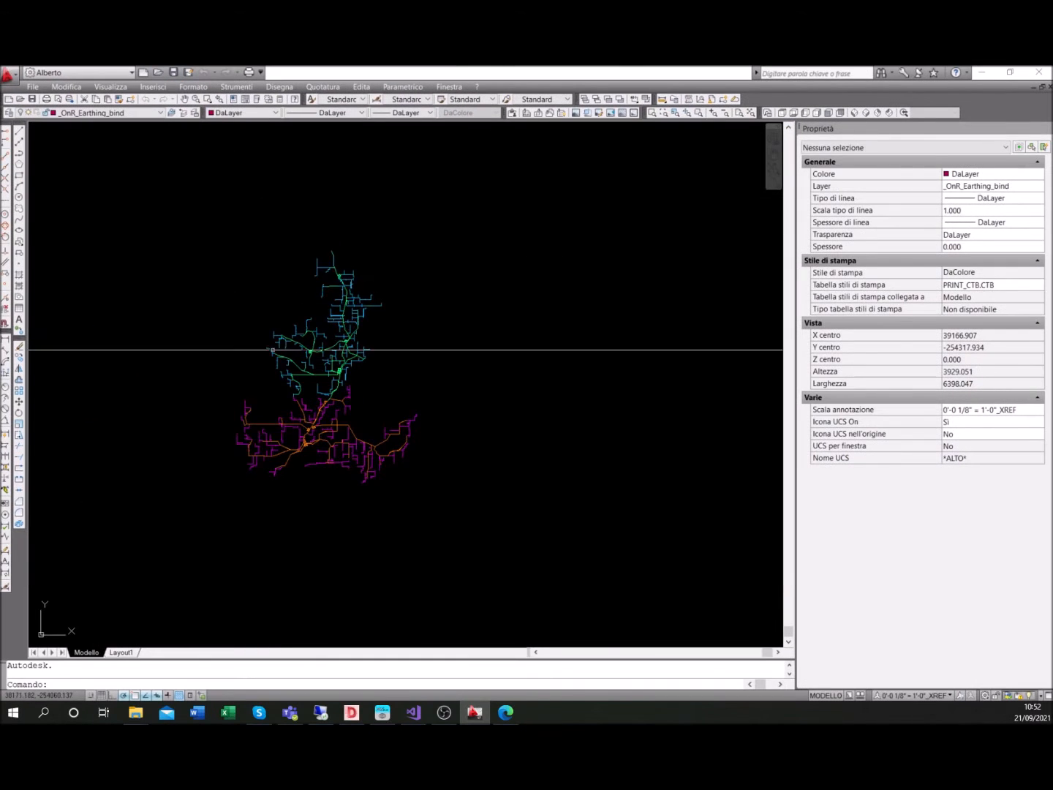
In AutoCAD, inspect the layers of an orange main polyline and of the magenta branch polylines in the southern network
scroll(284, 315, "up", 3)
scroll(277, 328, "up", 1)
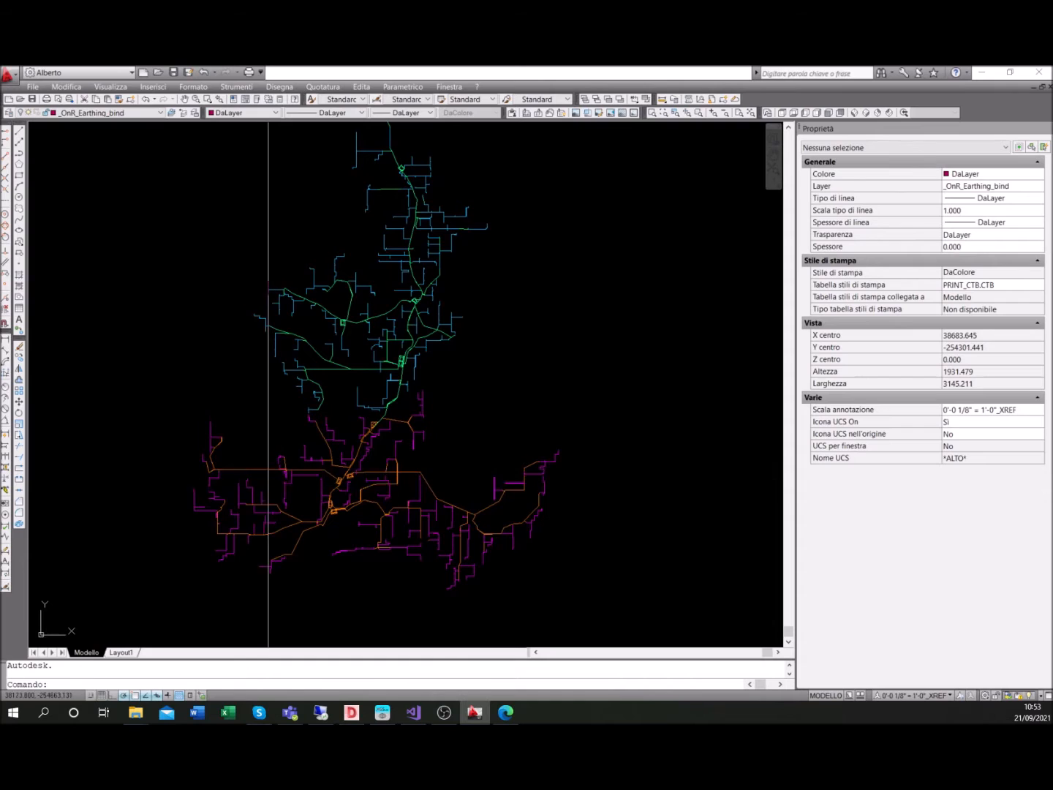
scroll(254, 468, "up", 5)
left_click(251, 468)
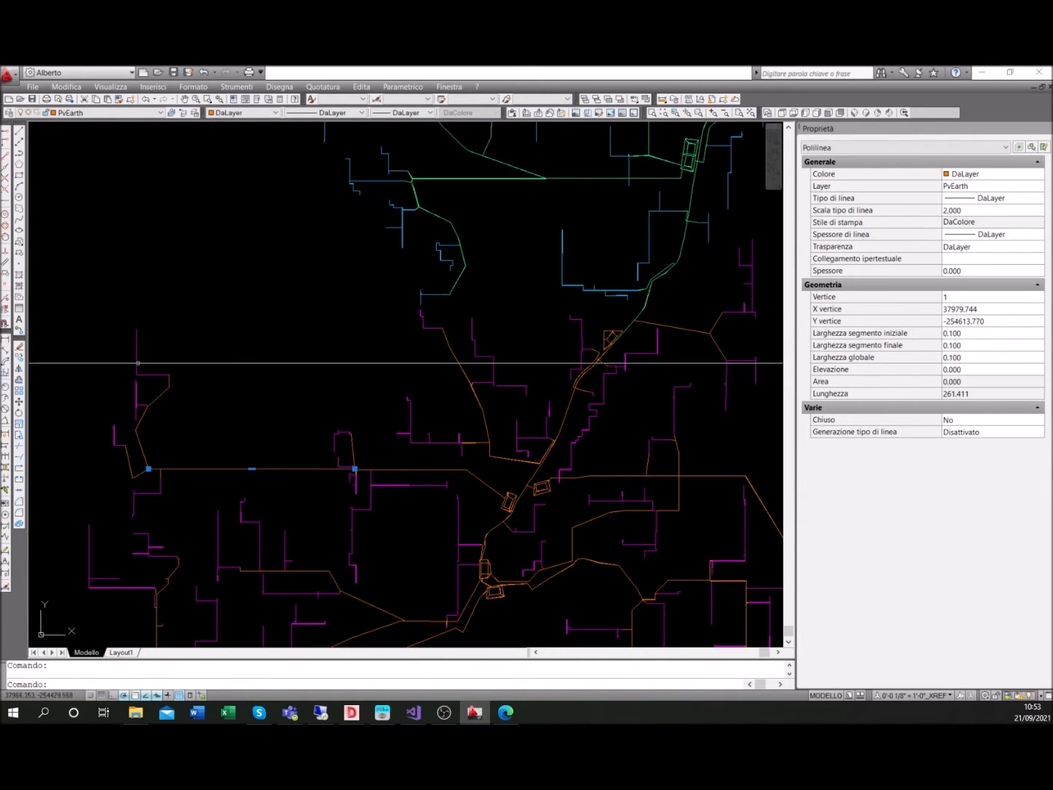
key("Escape")
left_click(363, 360)
left_click(134, 336)
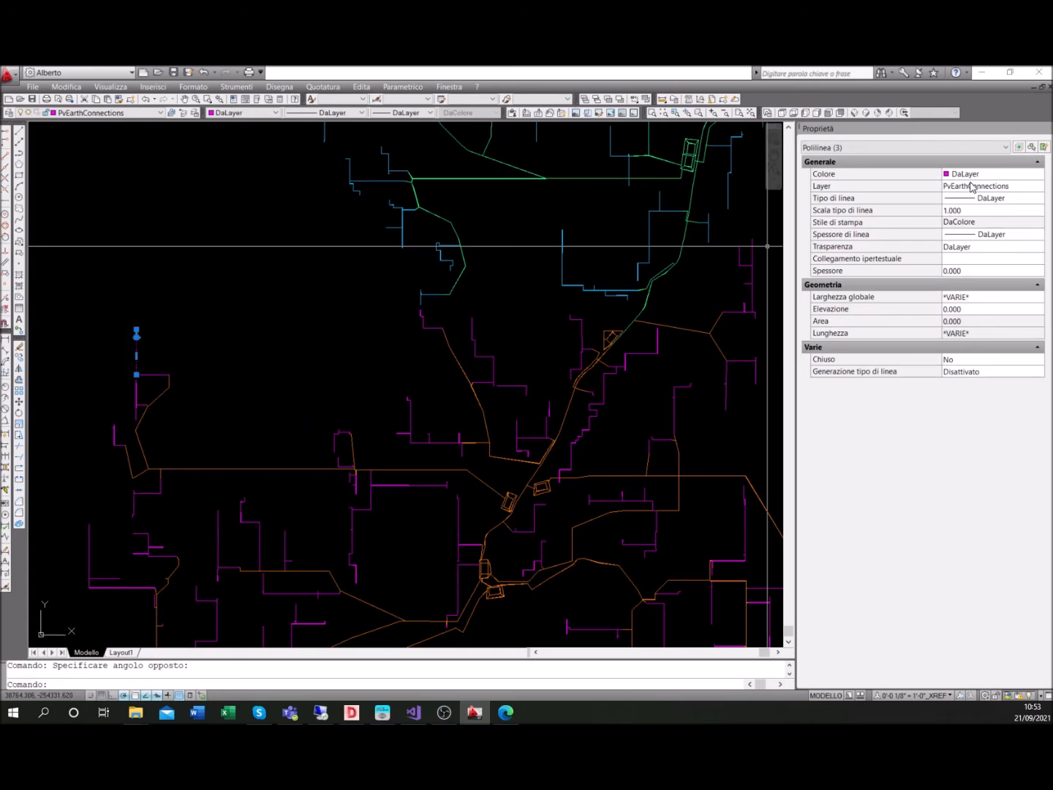
key("Escape")
Inspect the layers of a green main polyline and its blue end branch in the northern network
left_click(470, 276)
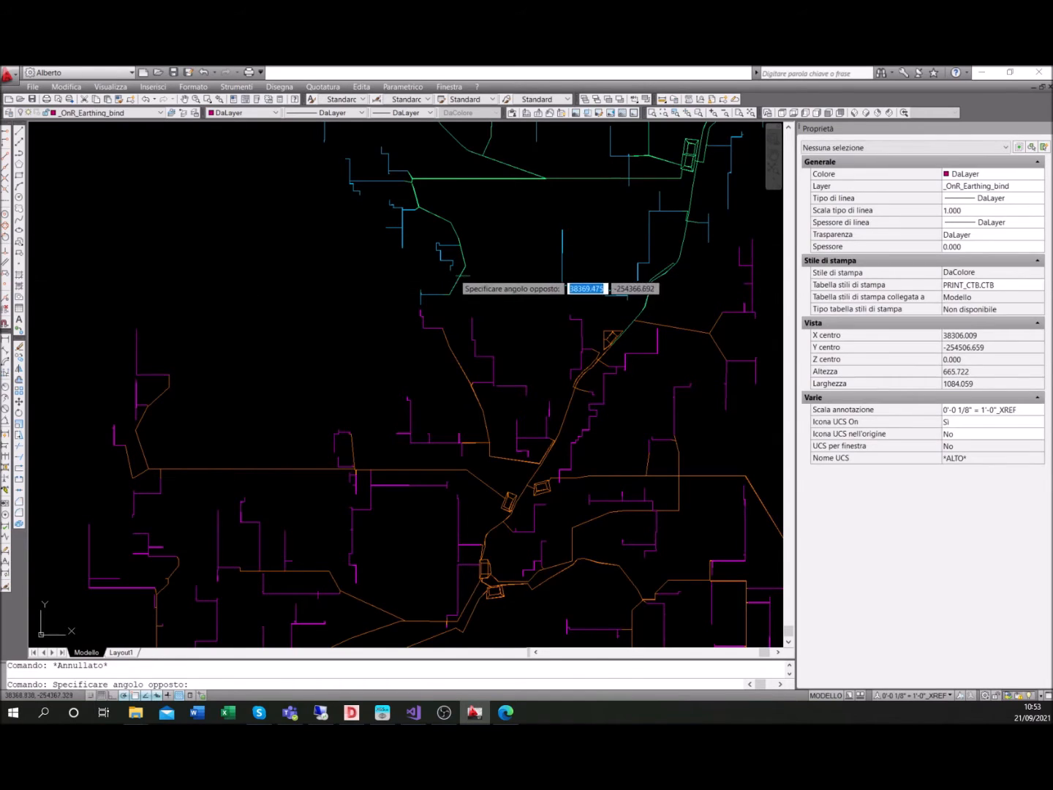
left_click(457, 285)
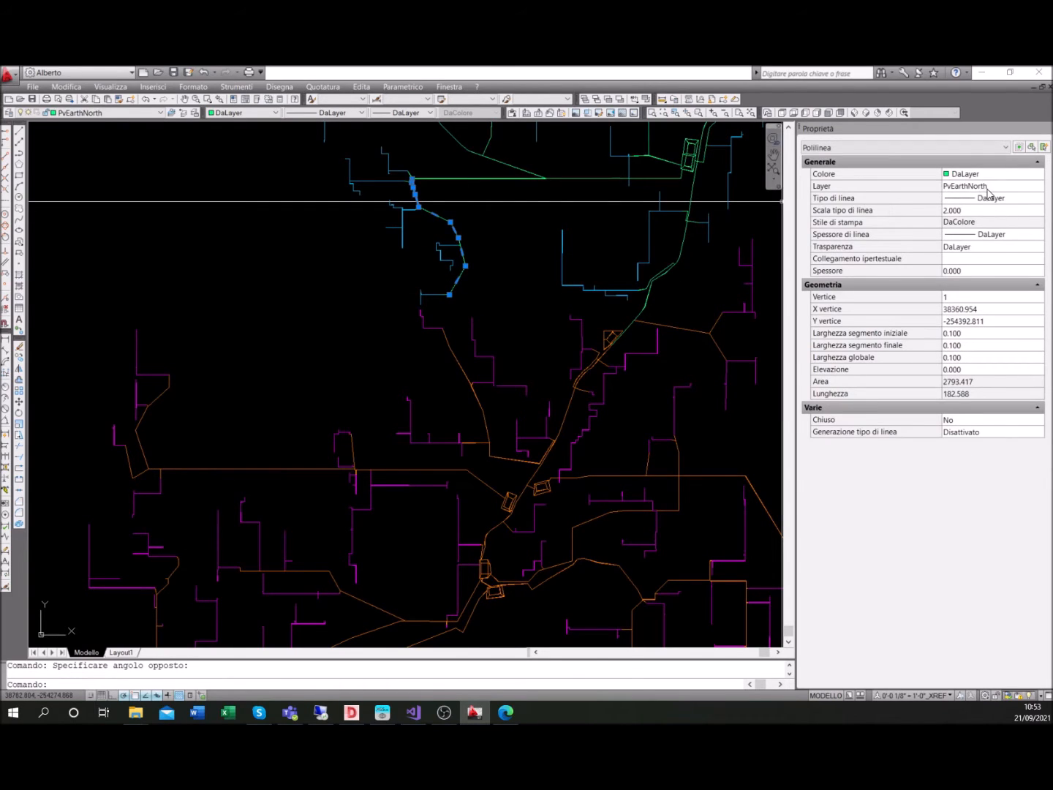
key("Escape")
left_click(433, 297)
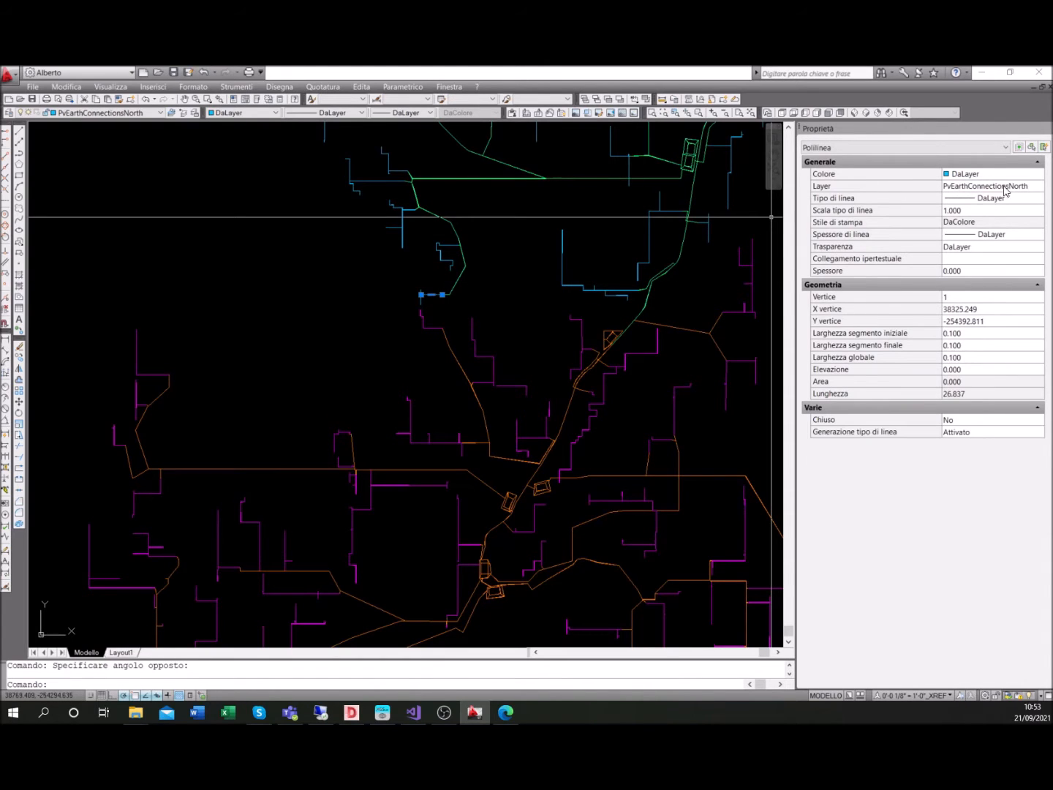
key("Escape")
scroll(311, 278, "down", 5)
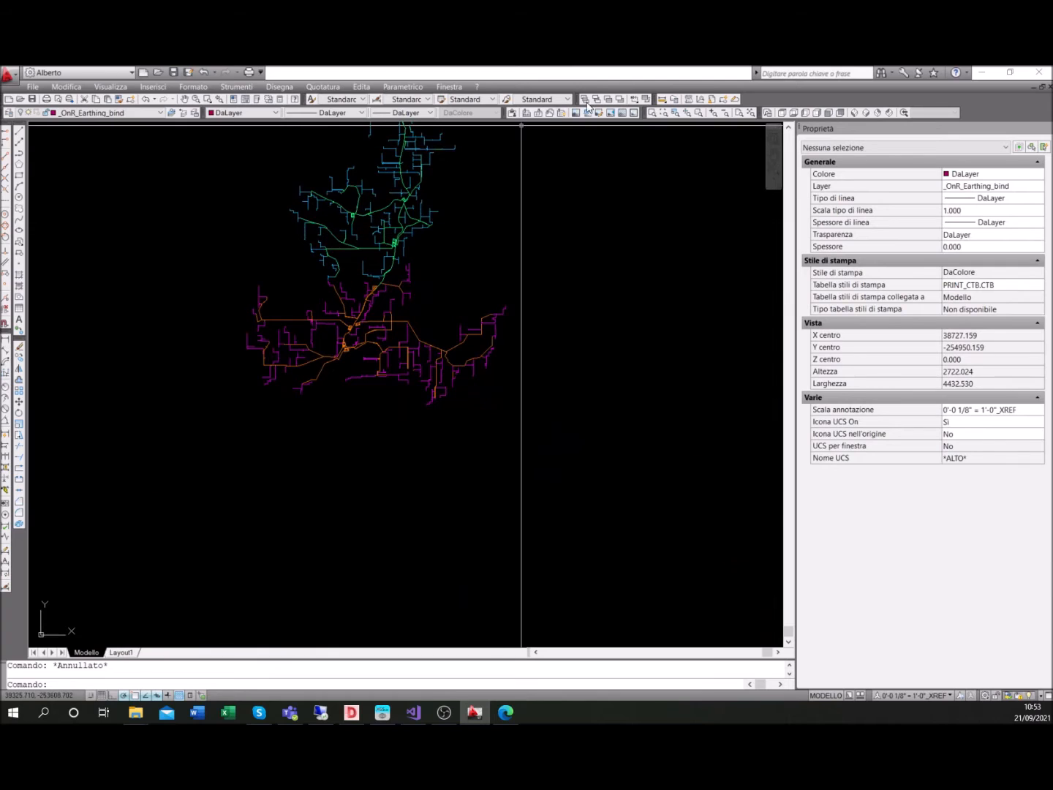
Switch back to XGSLab and review the missing connections exclusion tags and the partial debug control options
left_click_drag(570, 72, 202, 365)
left_click(328, 367)
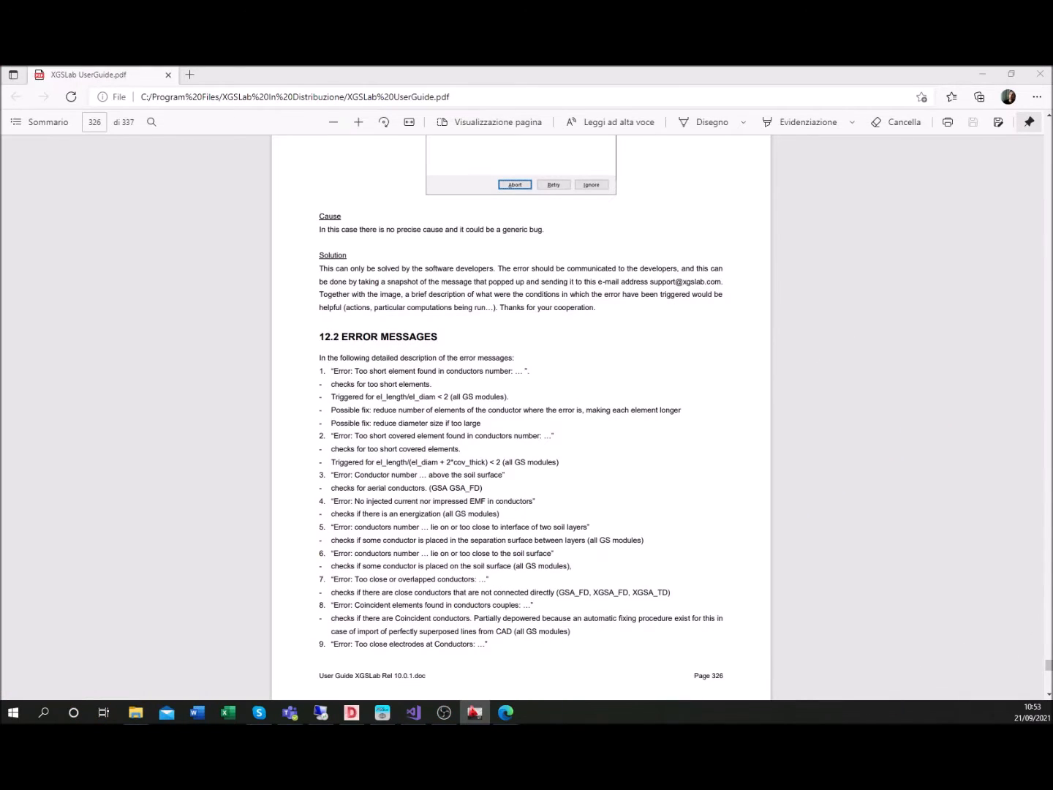
left_click(382, 711)
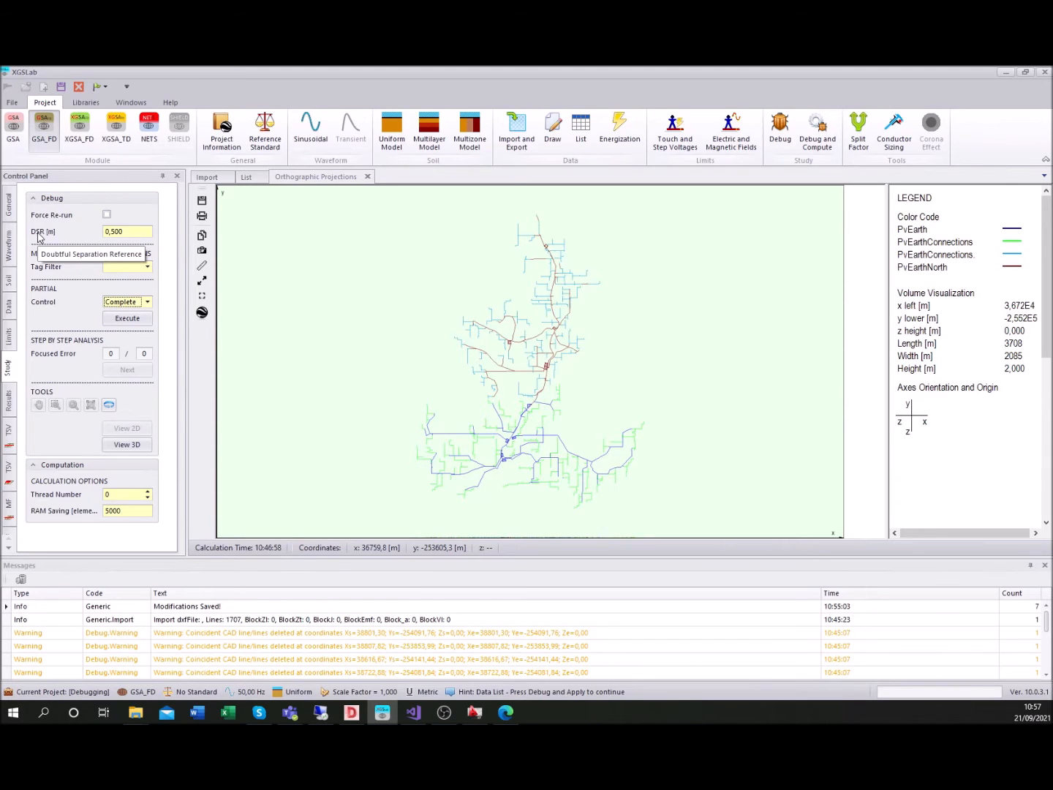
left_click(147, 268)
left_click_drag(225, 319, 226, 351)
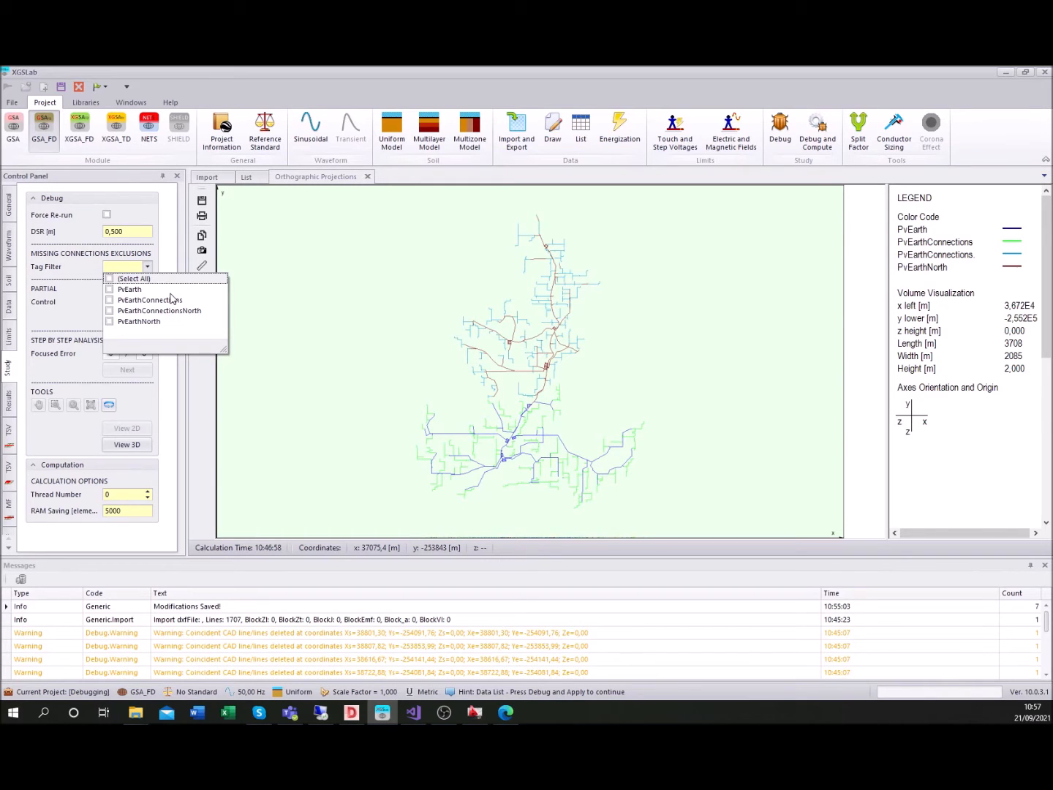
left_click(148, 267)
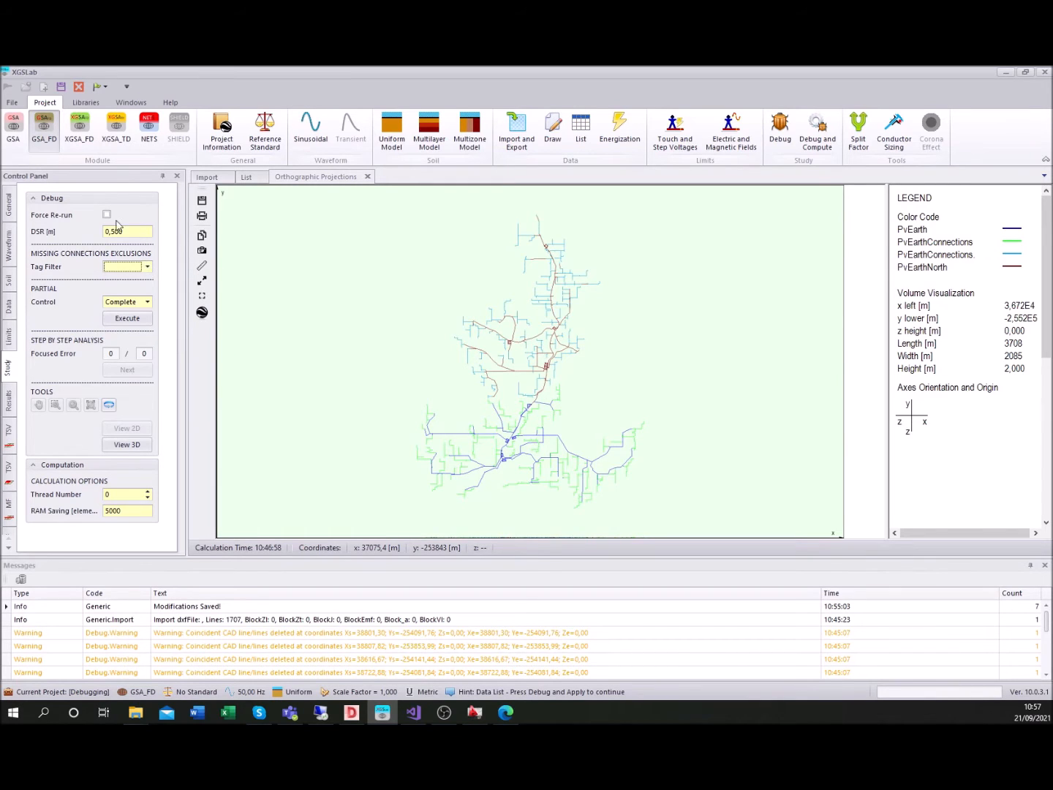
left_click(143, 302)
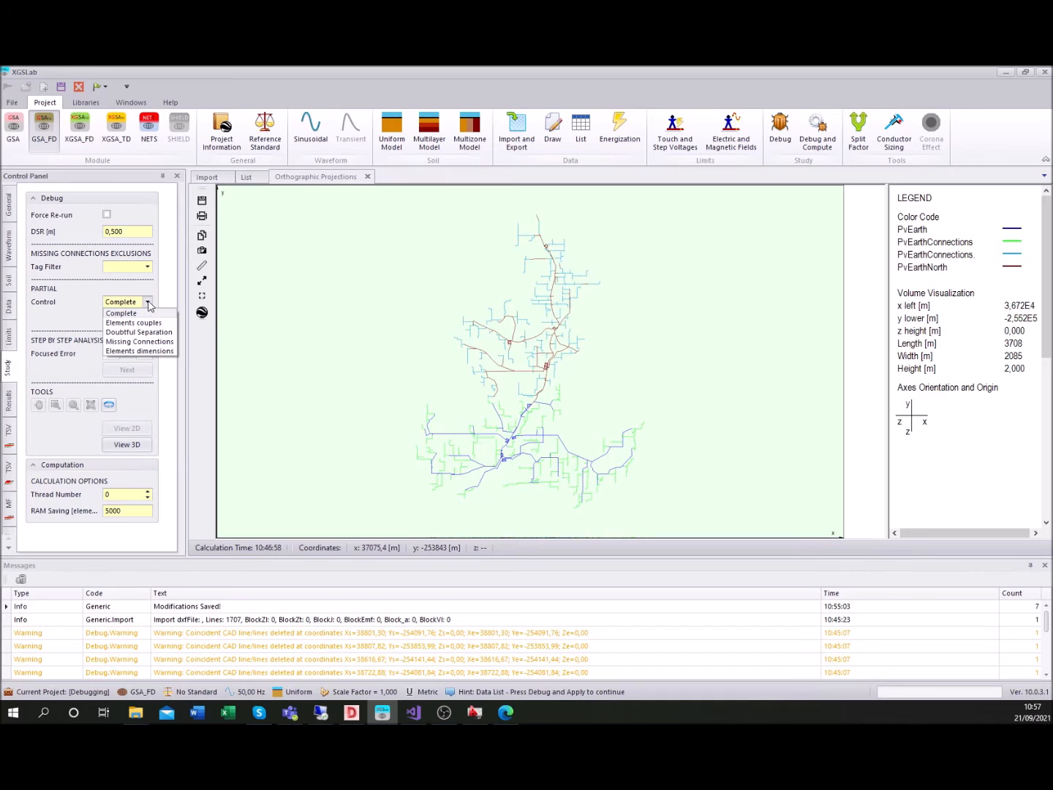
left_click(149, 303)
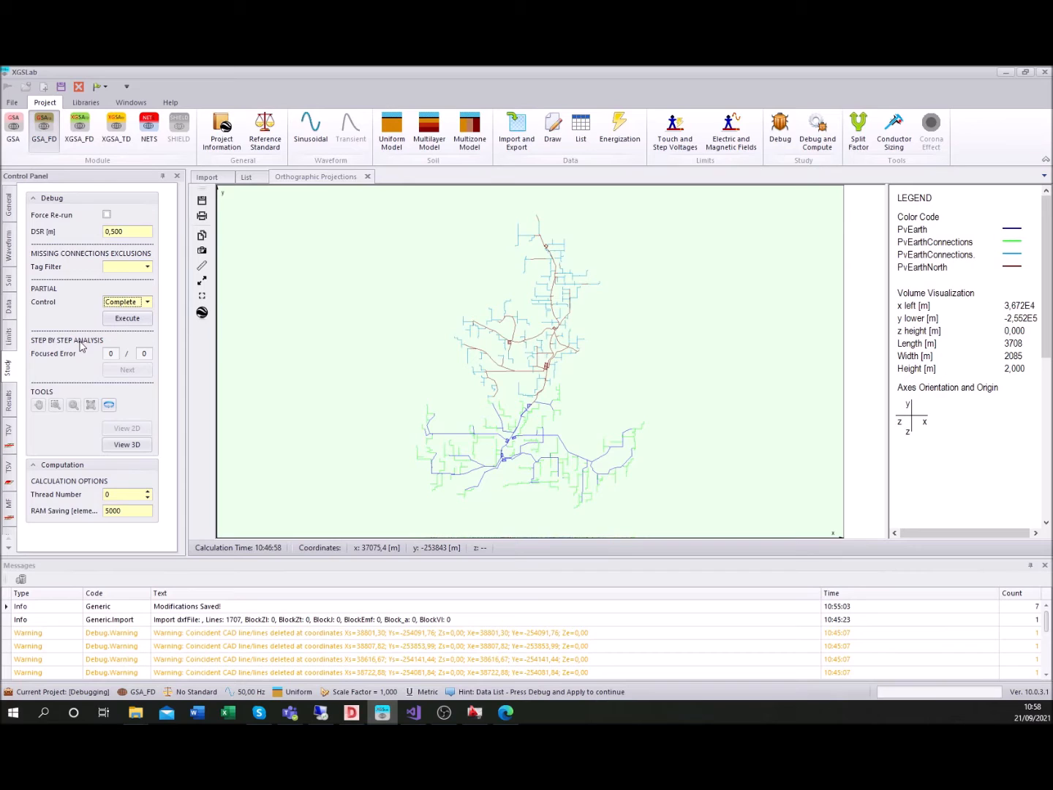
Run the debug on the whole conductor network and acknowledge each reported error
left_click(780, 132)
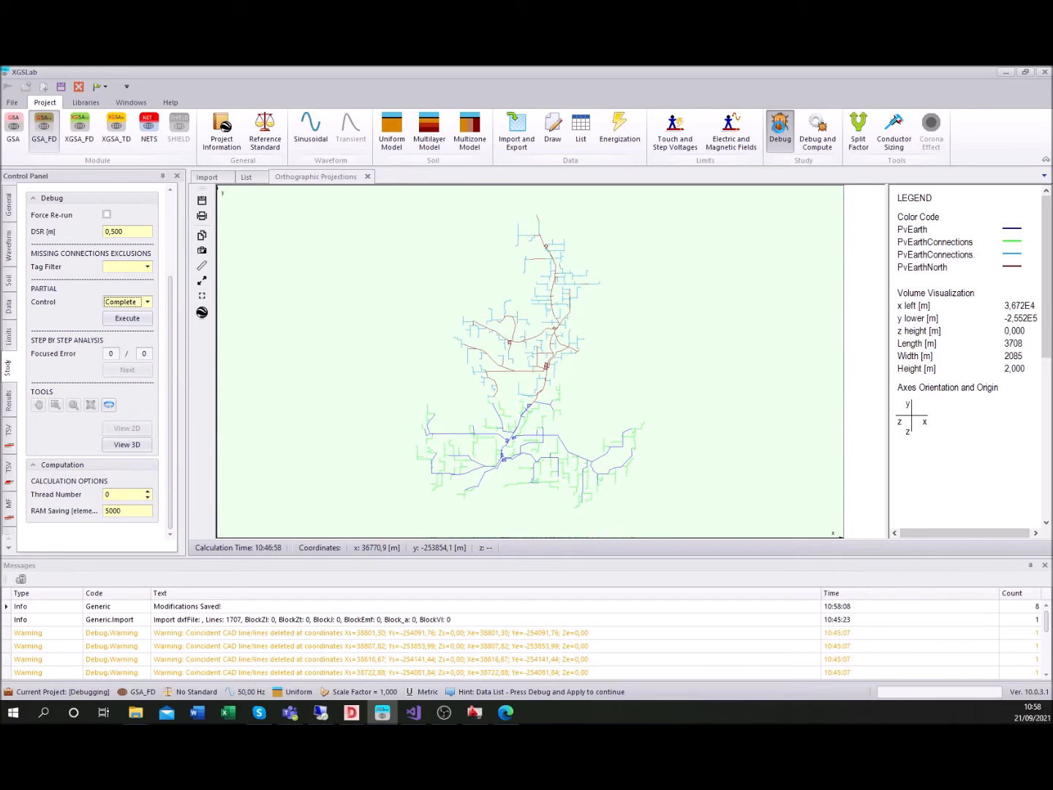
left_click(779, 130)
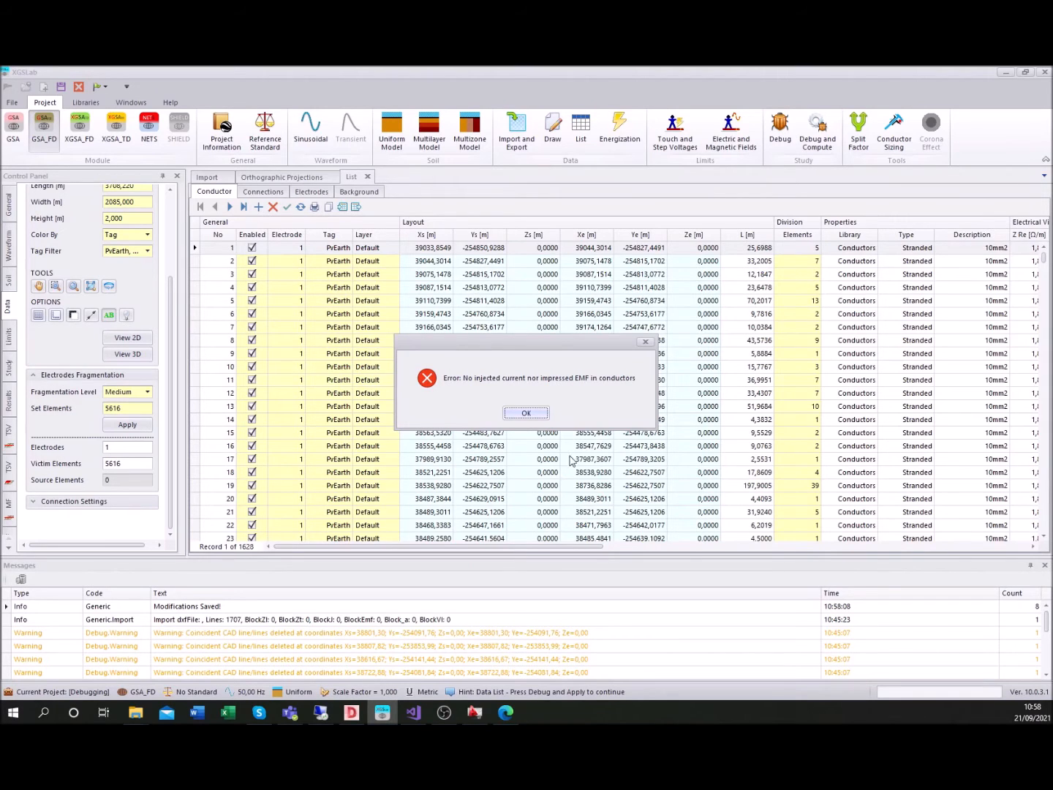
left_click(527, 413)
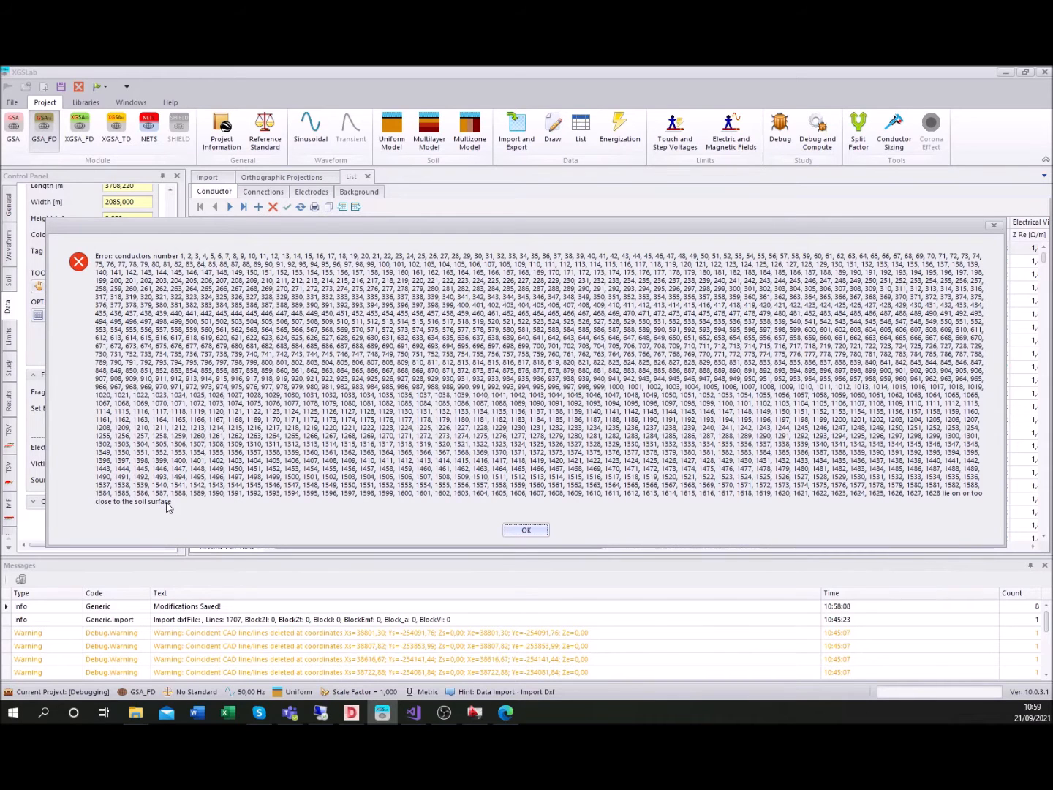
left_click(526, 530)
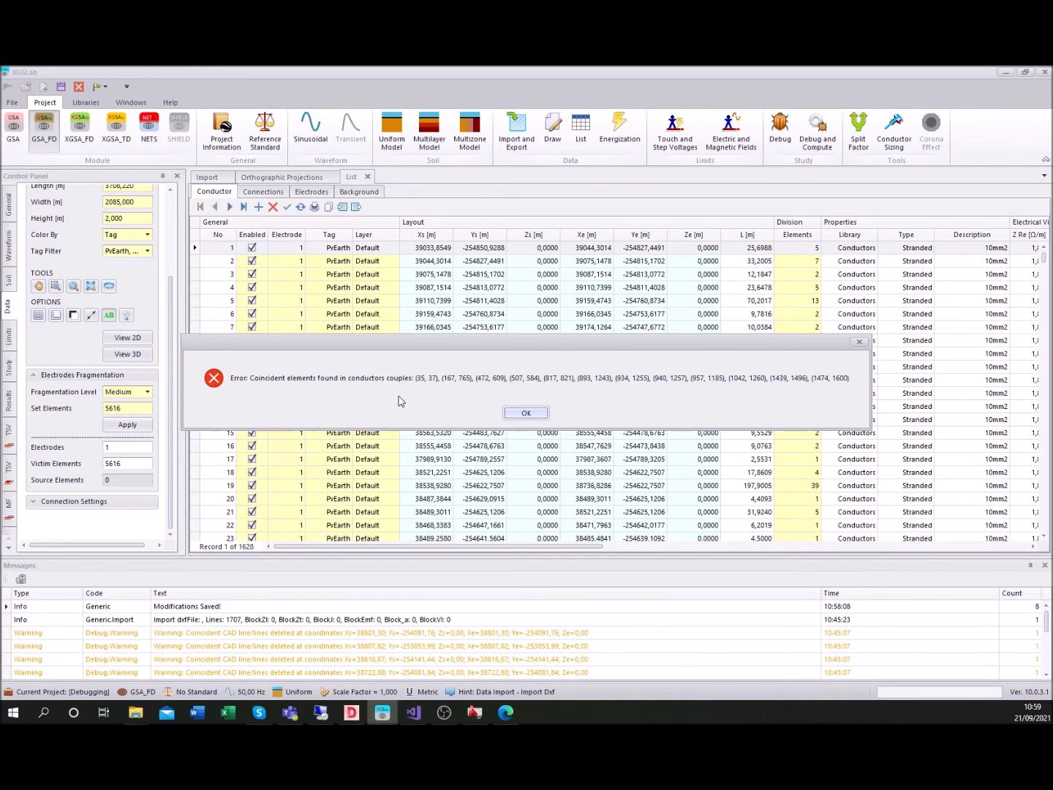
left_click(528, 414)
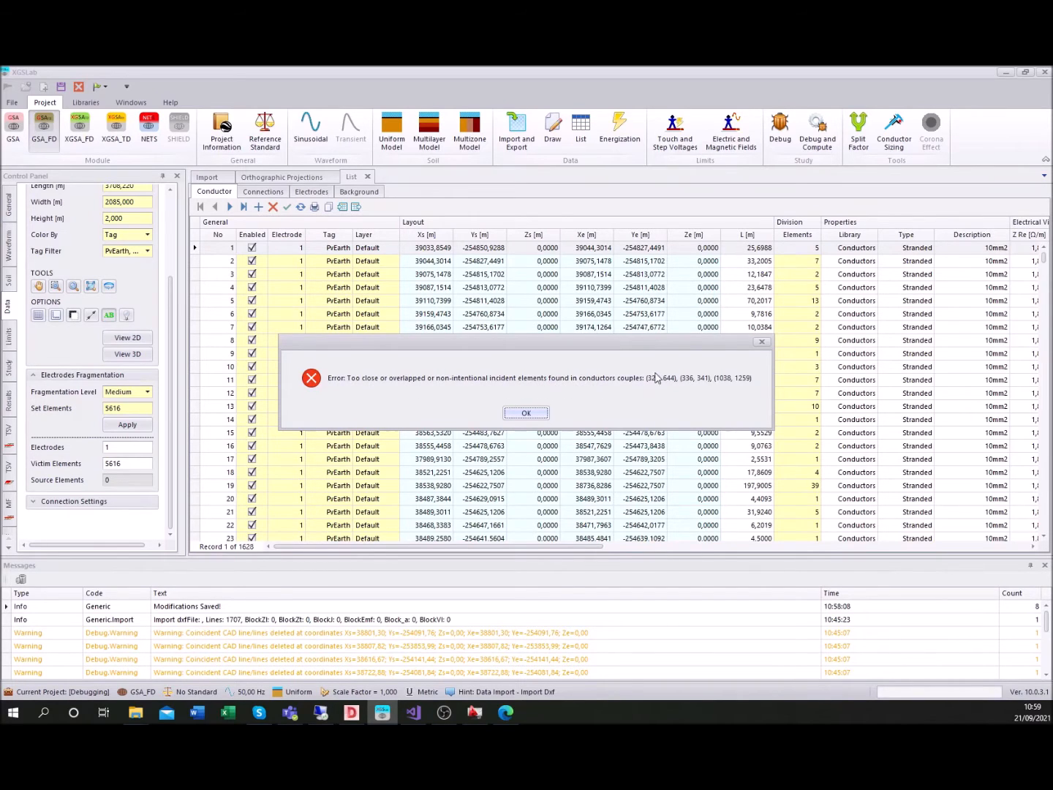
left_click(528, 414)
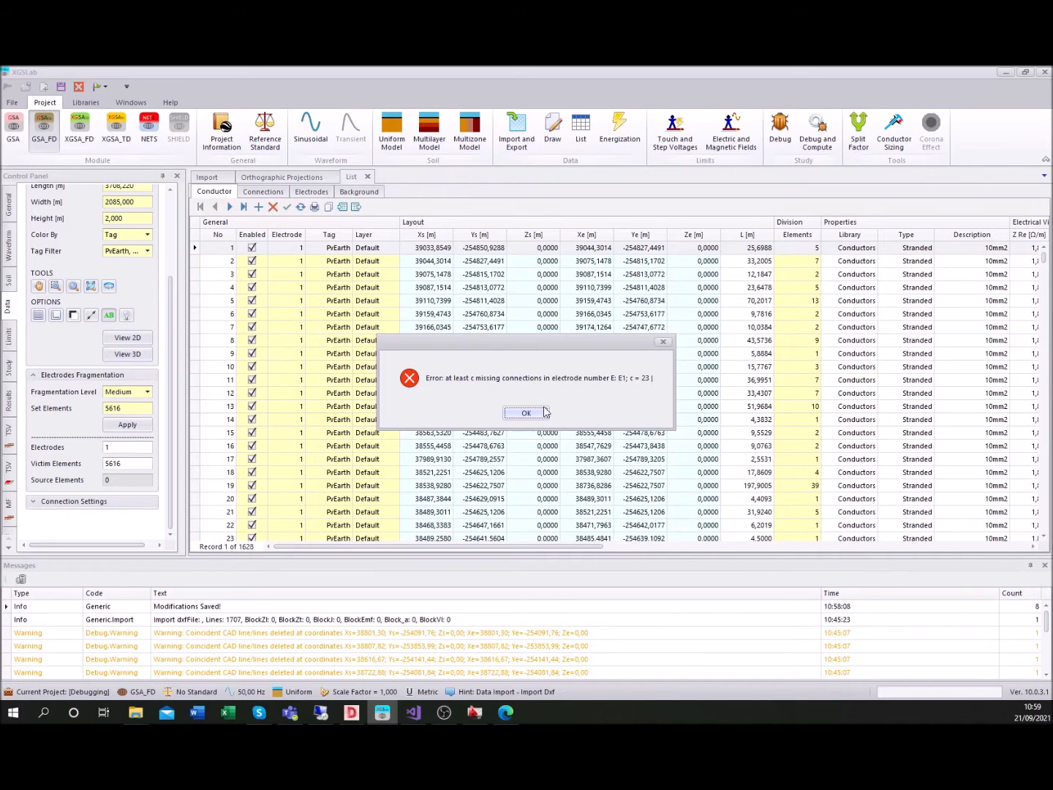
left_click(533, 414)
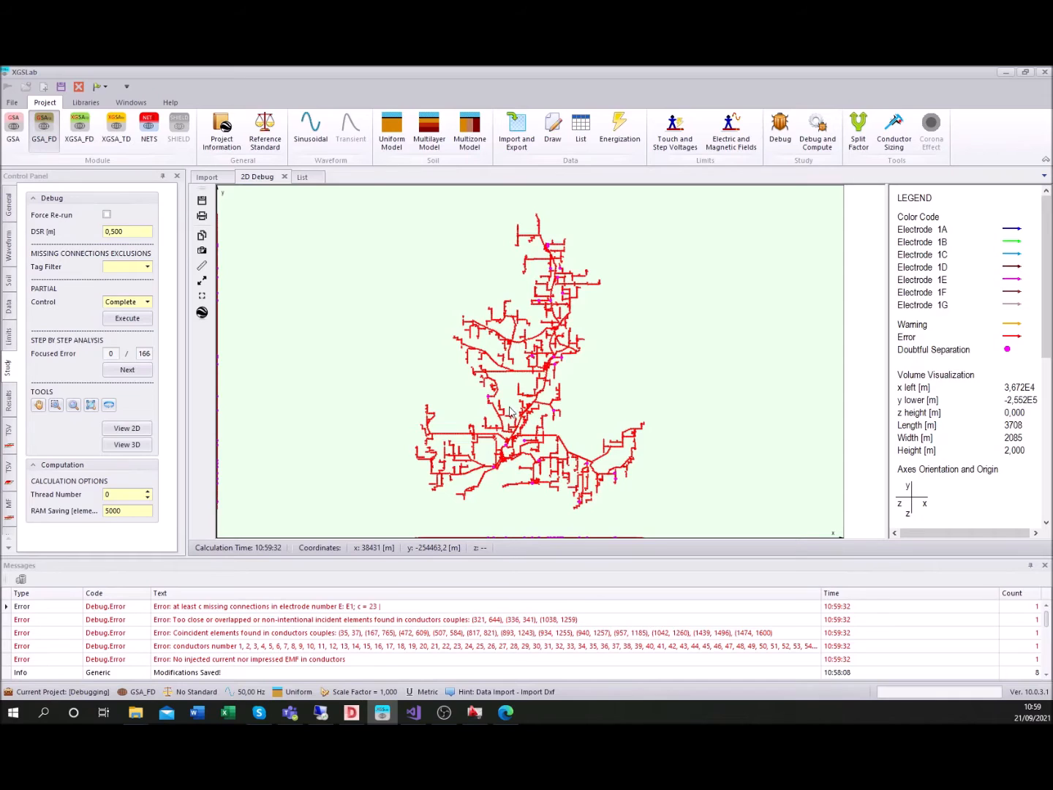
Open the conductor list, select all conductors and open them together in the Conductor Editor
left_click(583, 139)
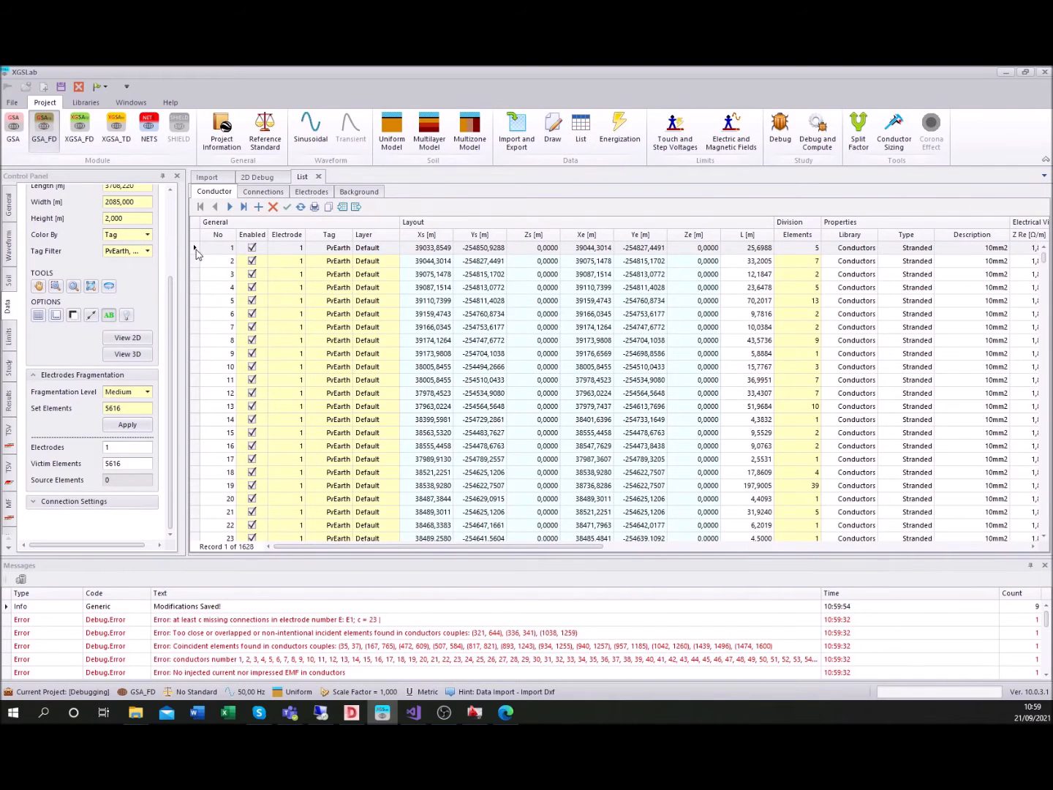
right_click(195, 250)
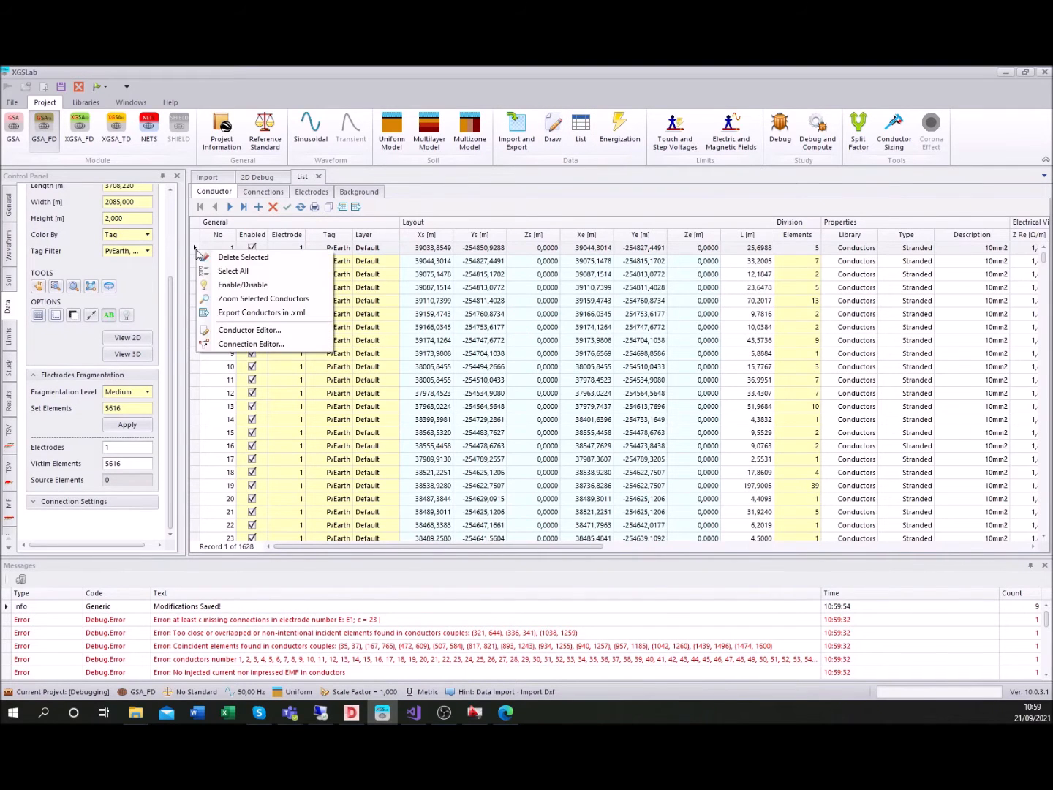
left_click(234, 272)
right_click(198, 275)
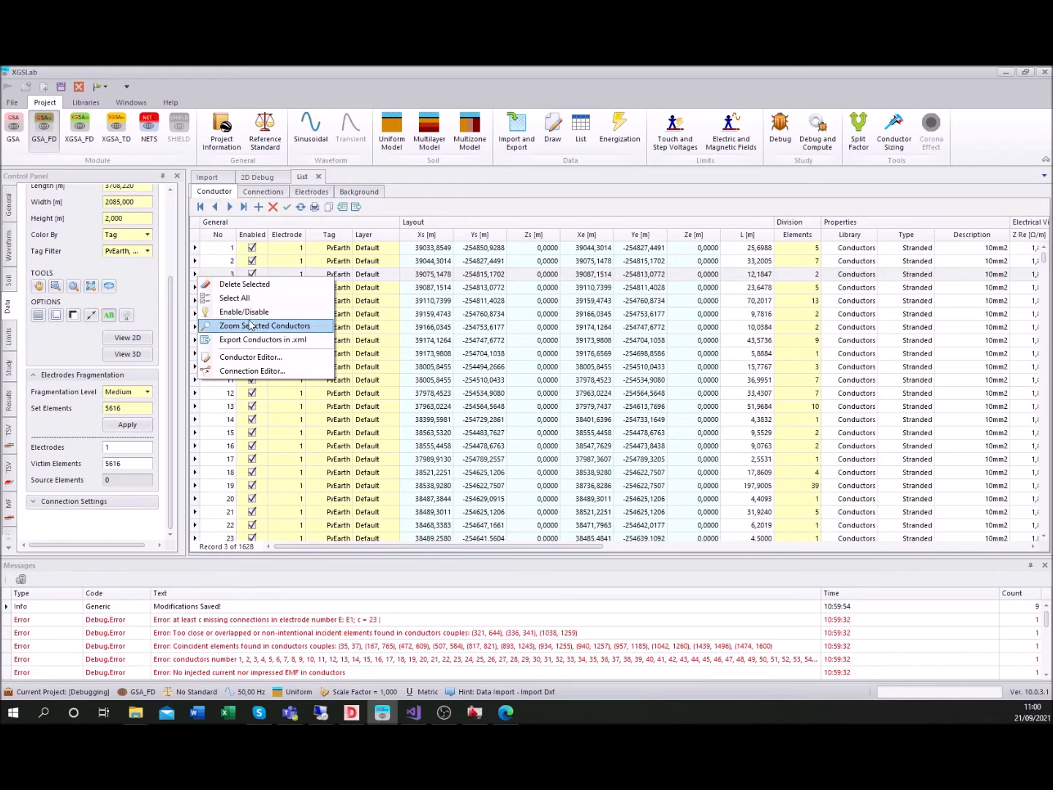
left_click(251, 356)
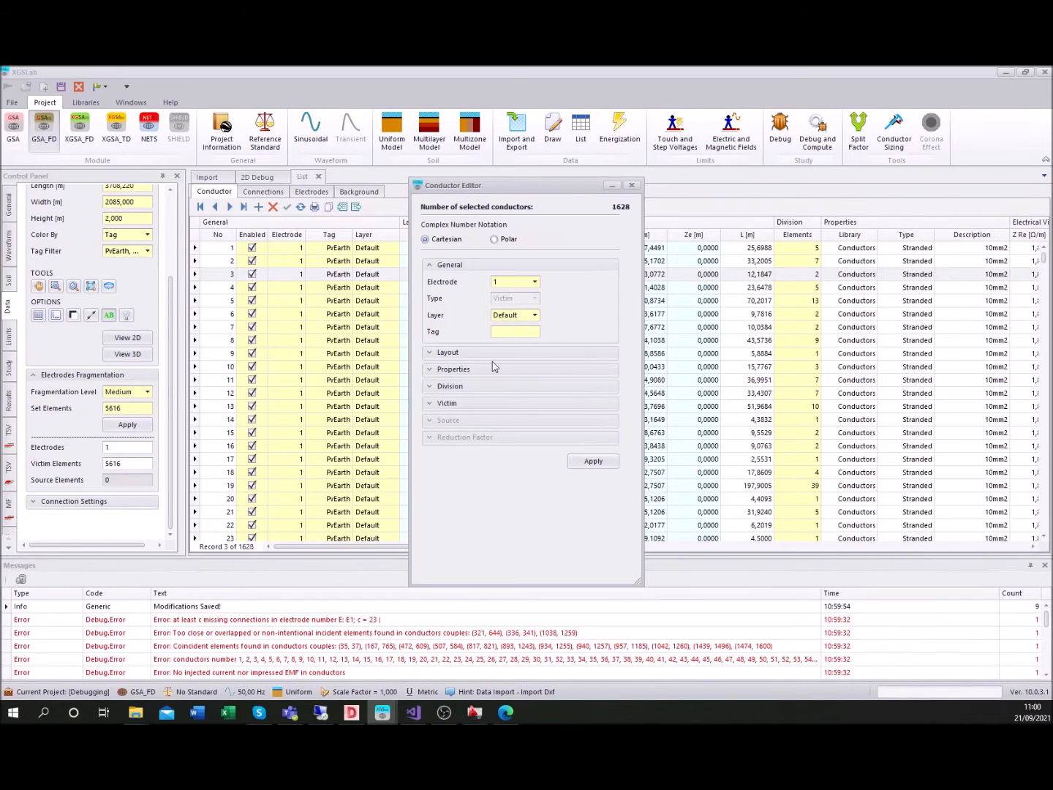
Set the start and end depths Zs and Ze of all selected conductors to 1 m and apply the change
left_click(430, 352)
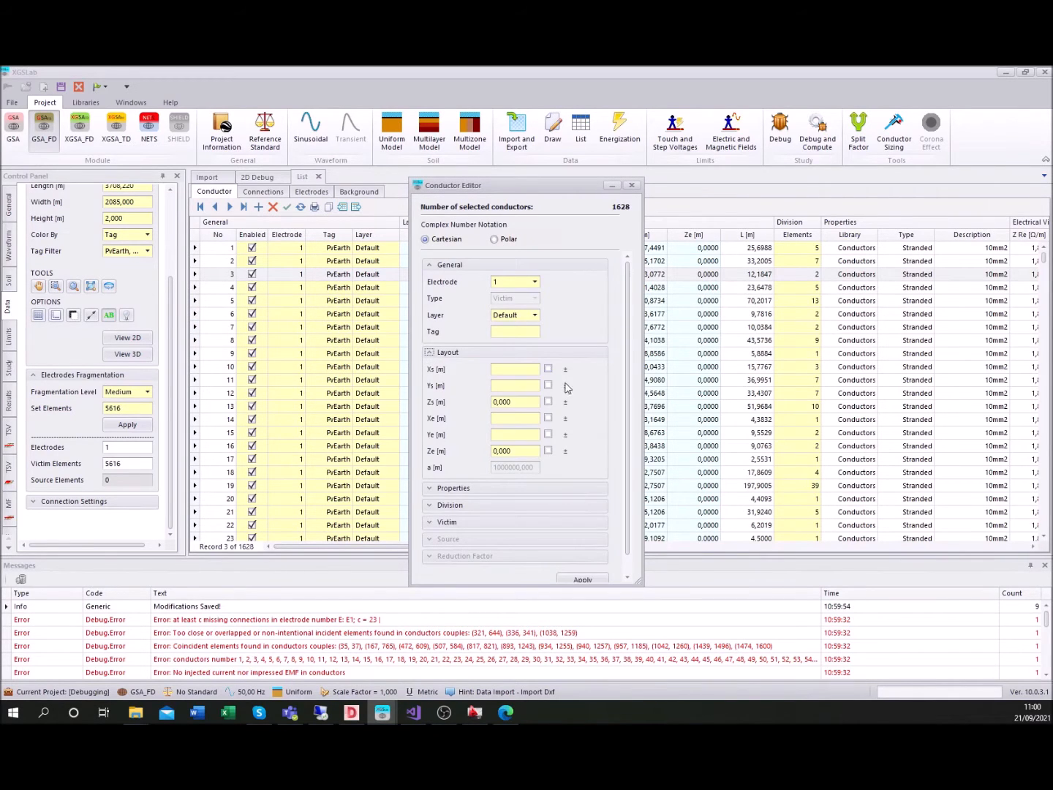
left_click(548, 402)
left_click(549, 401)
left_click_drag(515, 403, 446, 405)
type("1")
double_click(518, 451)
type("1")
left_click(589, 579)
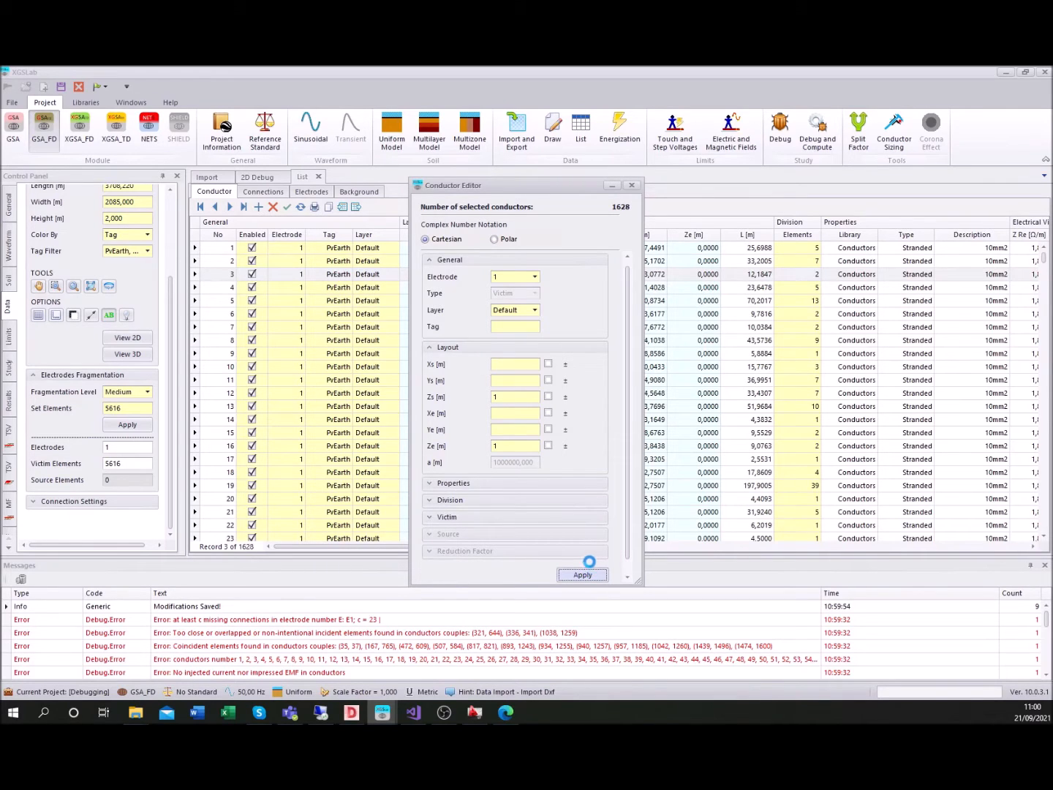
left_click(583, 574)
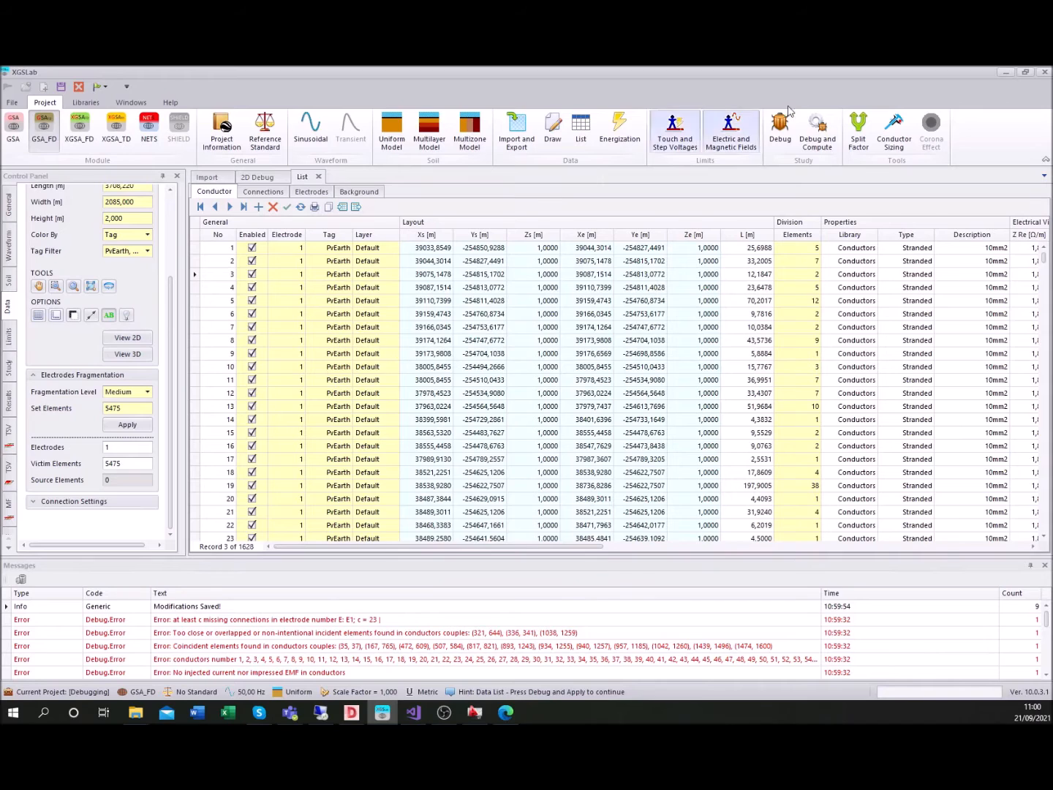
Debug the network with the new conductor depths and acknowledge each reported error
left_click(780, 139)
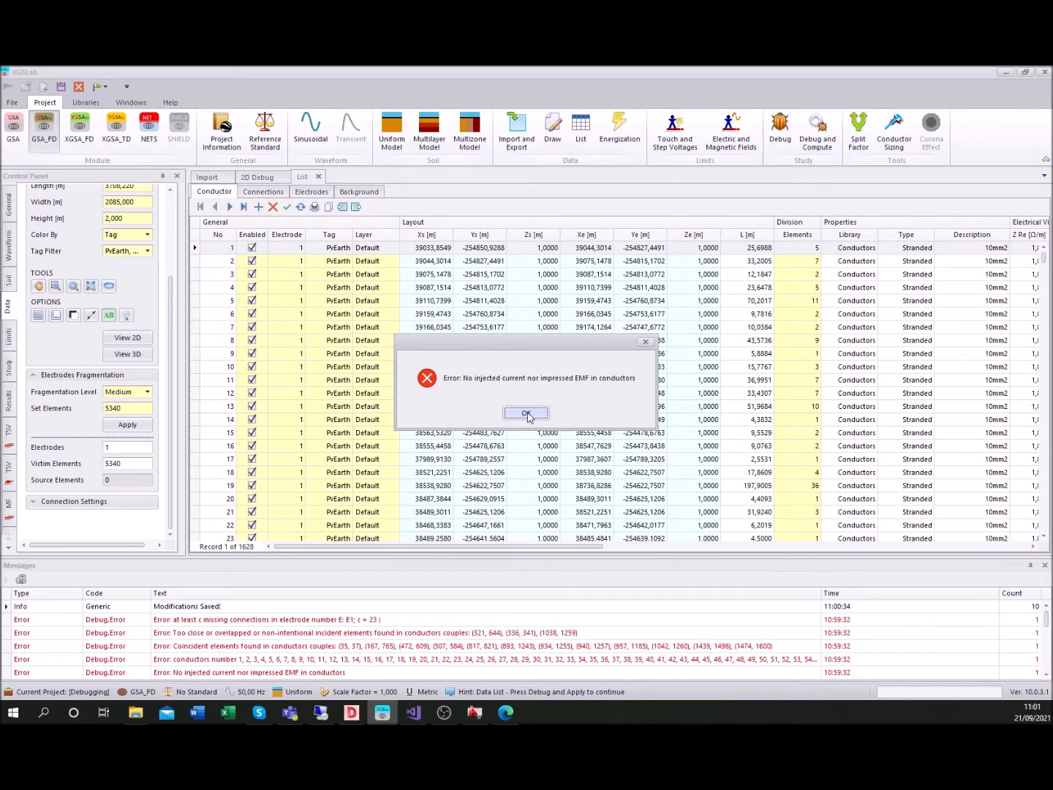
left_click(526, 413)
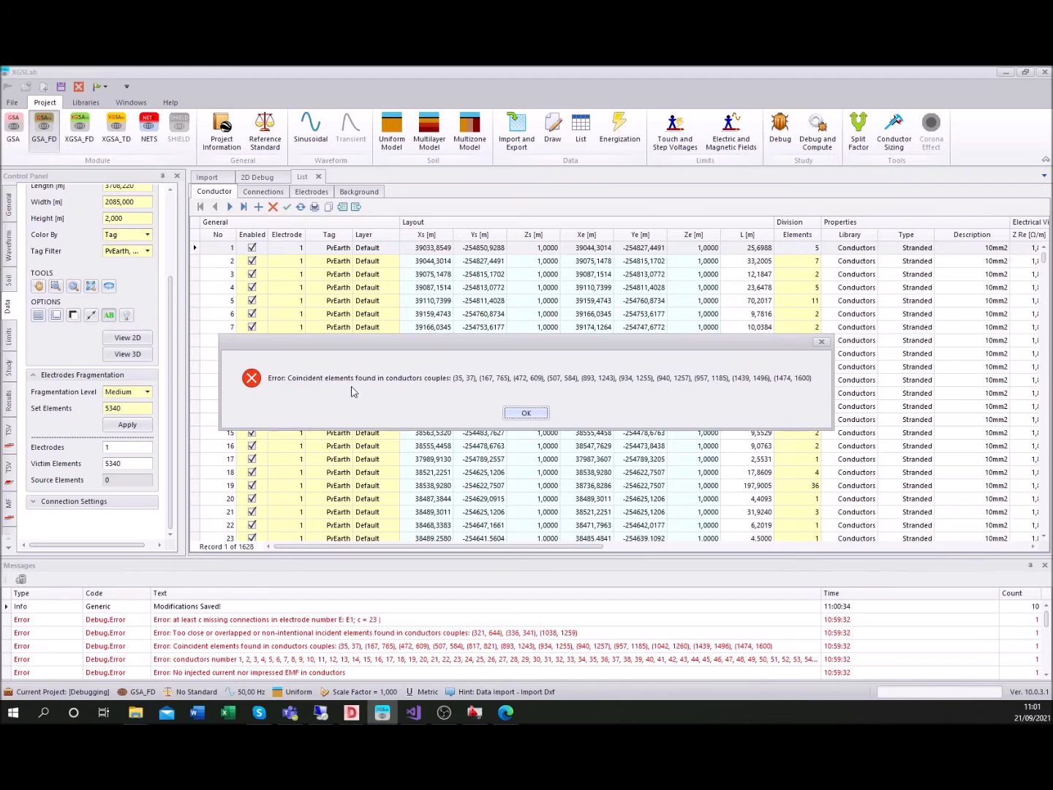
left_click(529, 414)
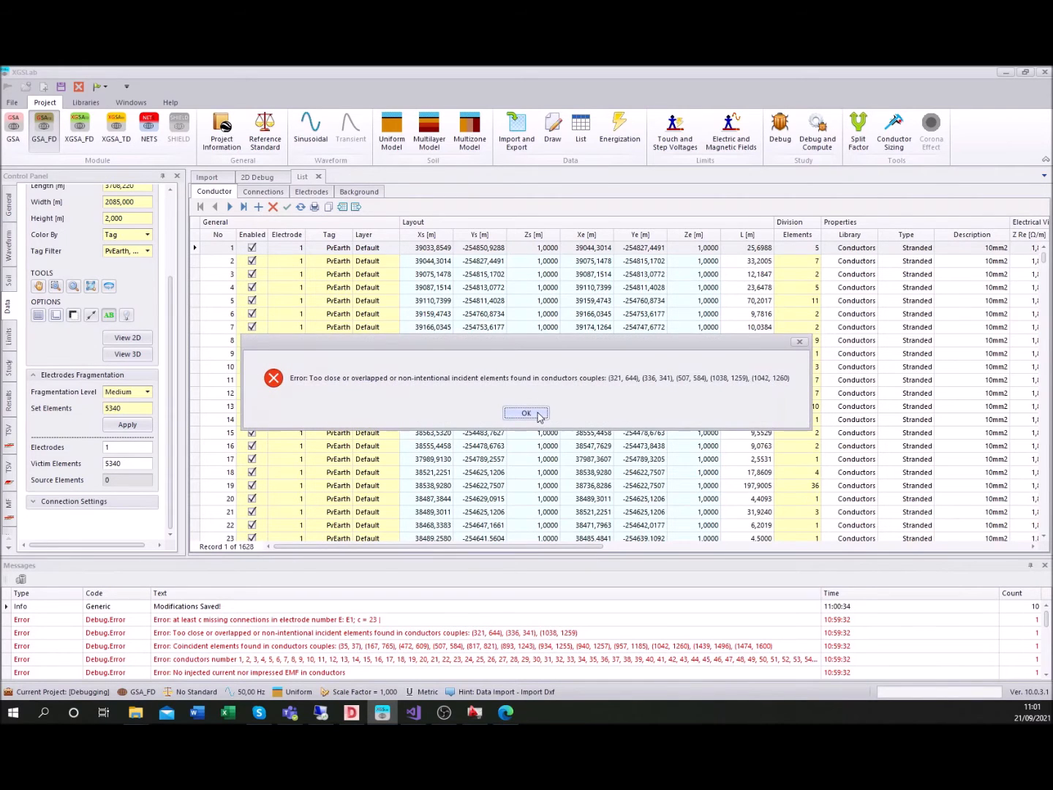
left_click(537, 413)
left_click(538, 414)
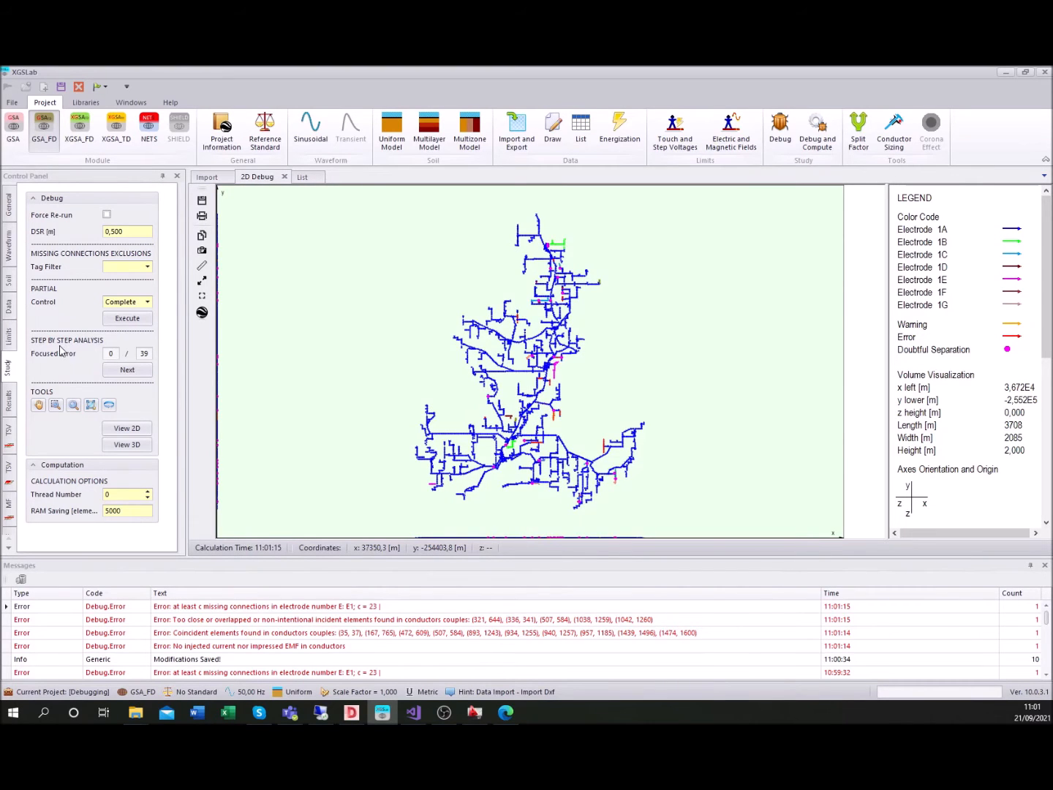
Step through the focused errors and Extend/Trim the separated branches at errors 2 and 3 onto their neighbouring main conductors
left_click(127, 370)
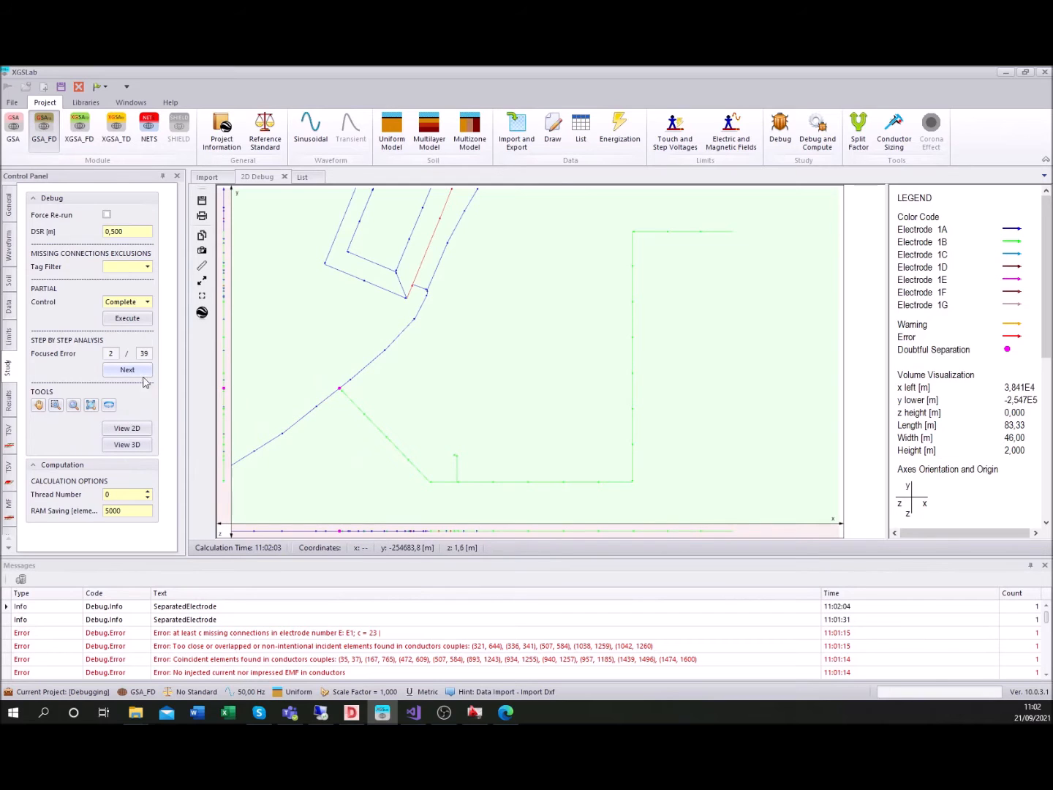
left_click(55, 405)
left_click_drag(280, 426, 411, 349)
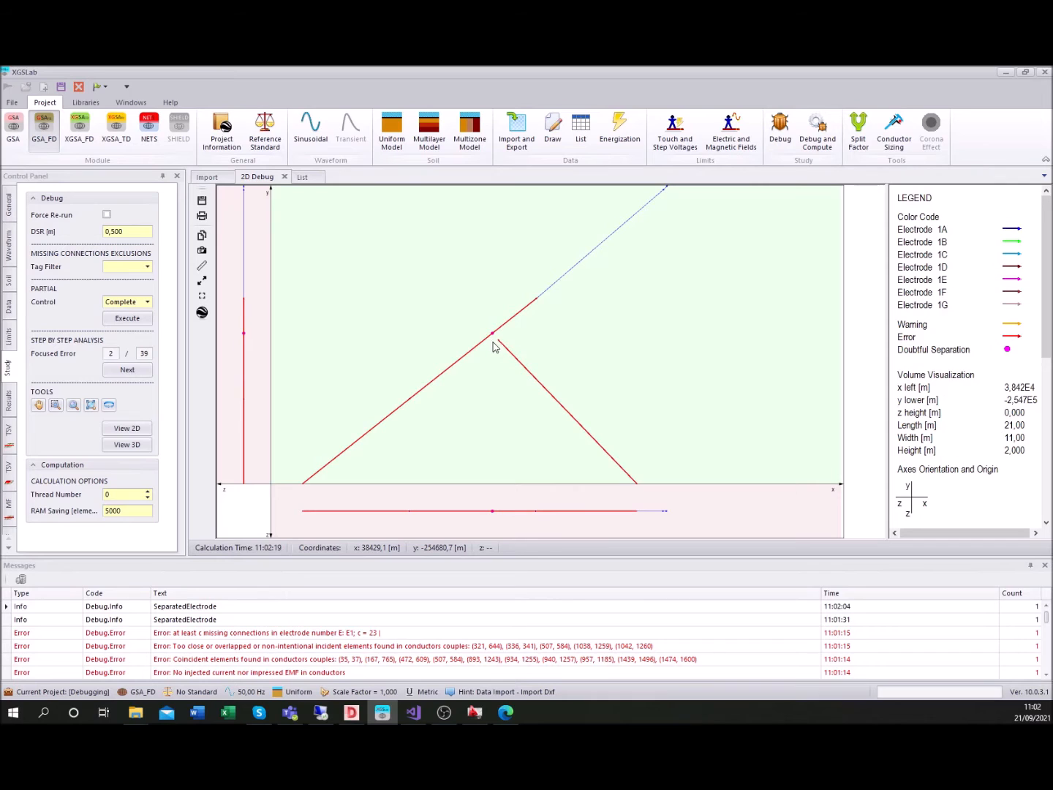
right_click(514, 358)
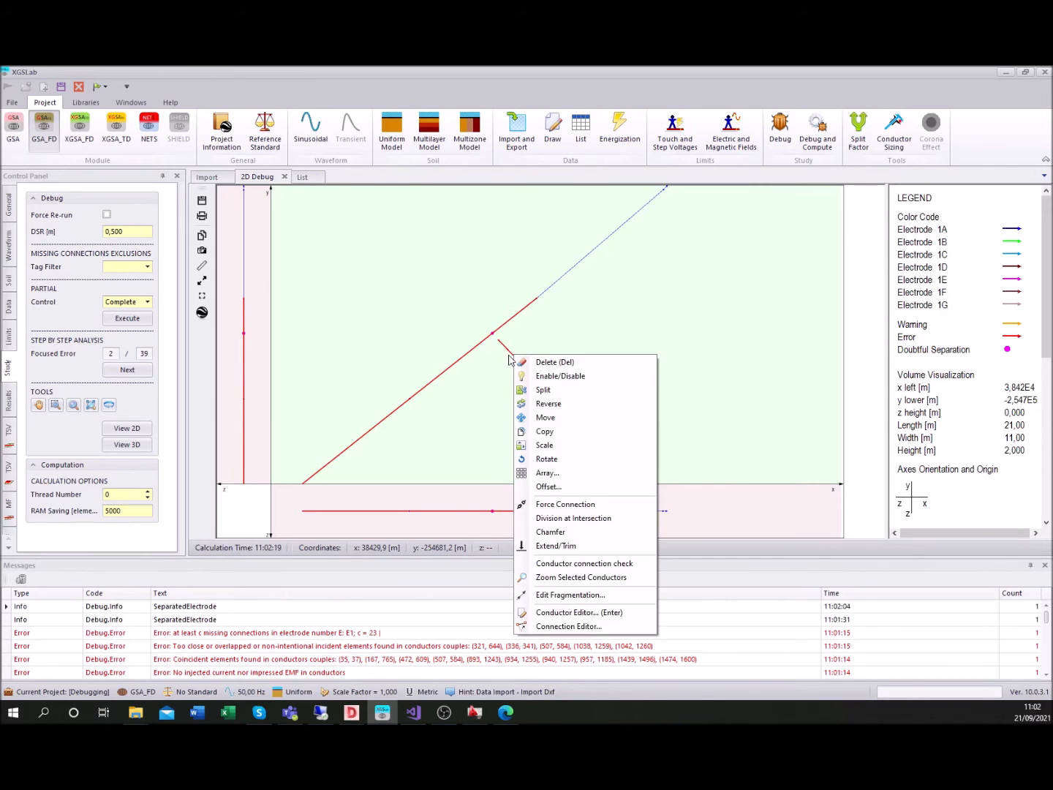
left_click(568, 547)
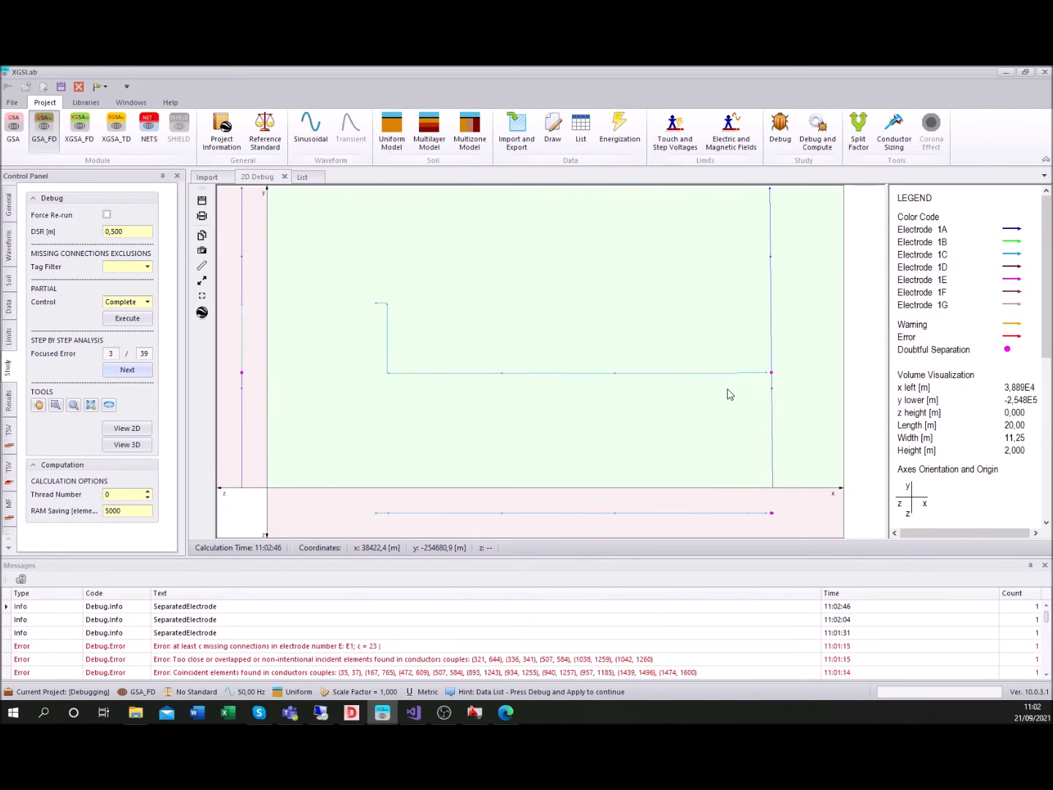
right_click(755, 377)
left_click(790, 569)
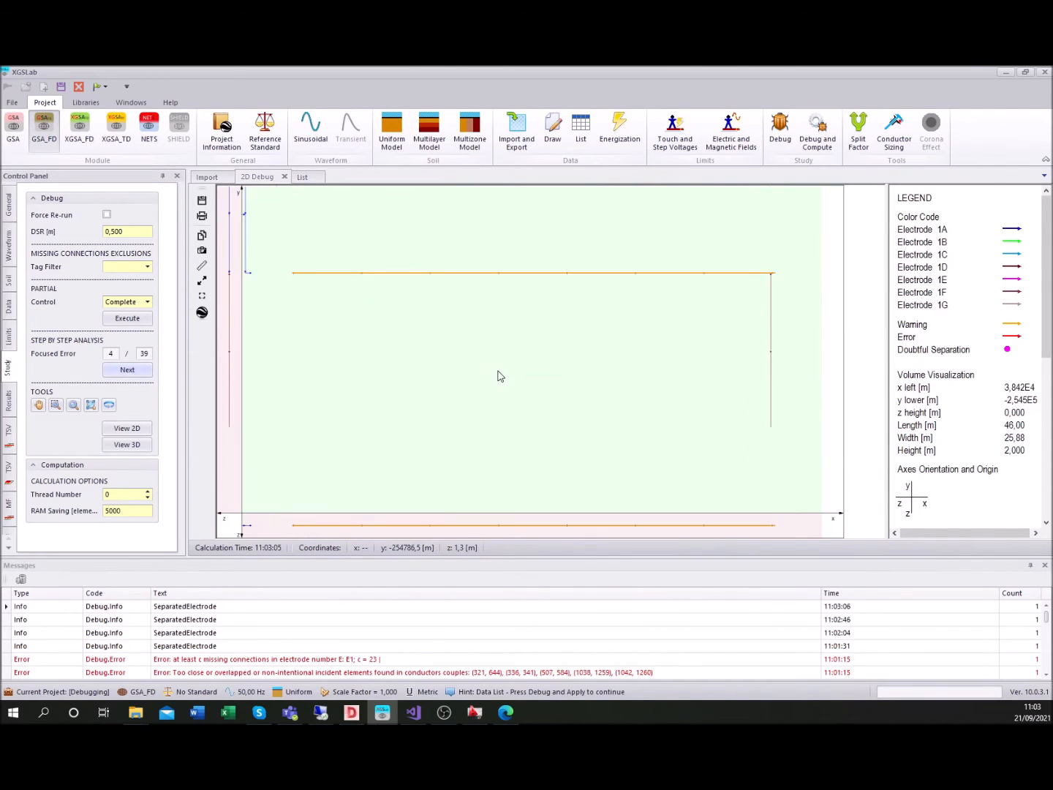
Chamfer the vertical conductor with the separated horizontal conductor at focused error 4 so that their ends meet at a corner
scroll(549, 444, "down", 5)
left_click_drag(411, 371, 489, 421)
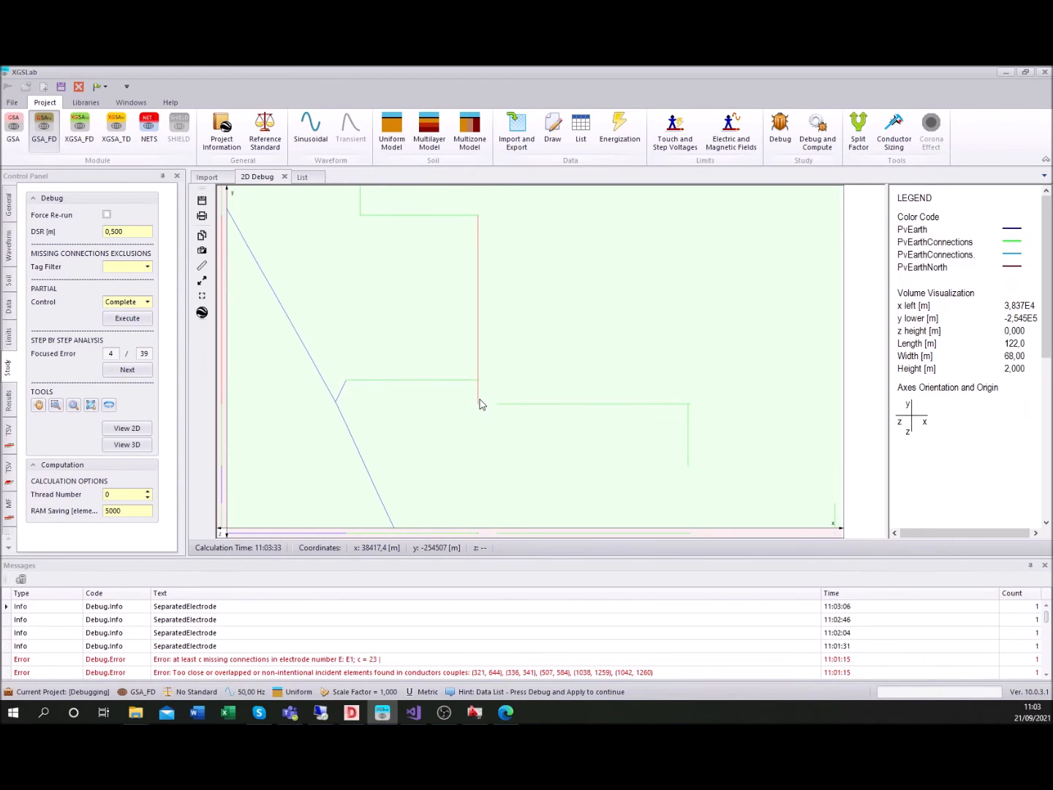
left_click(501, 406)
right_click(498, 406)
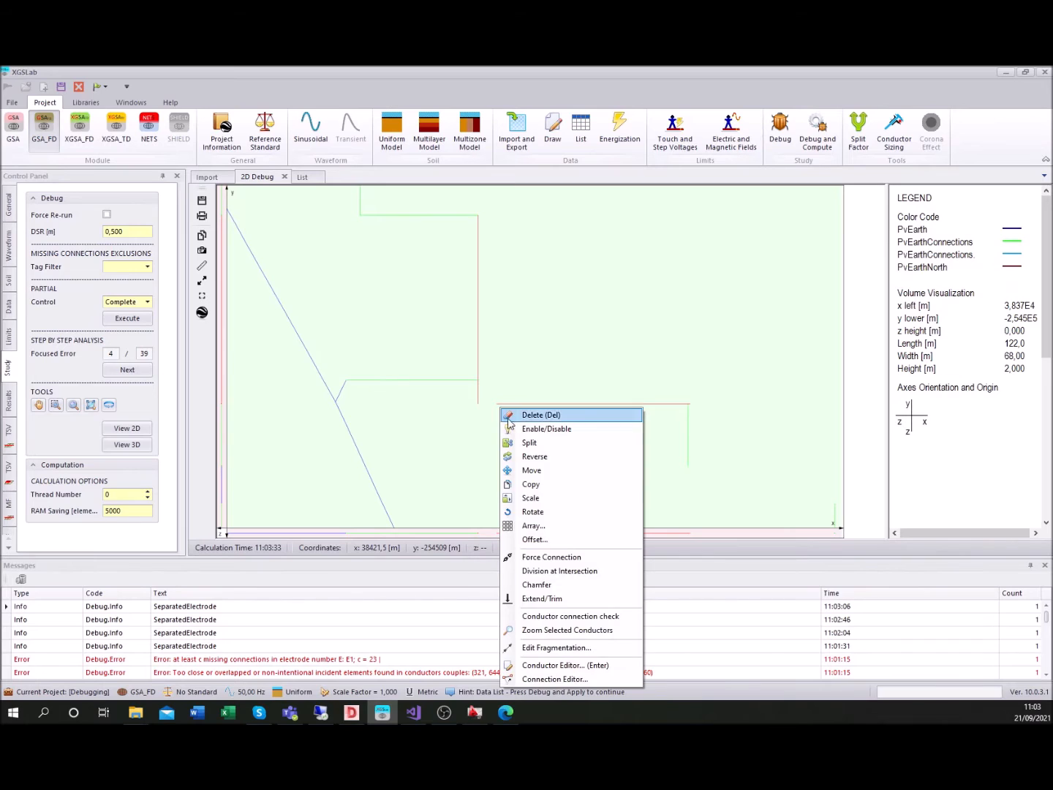
left_click(562, 588)
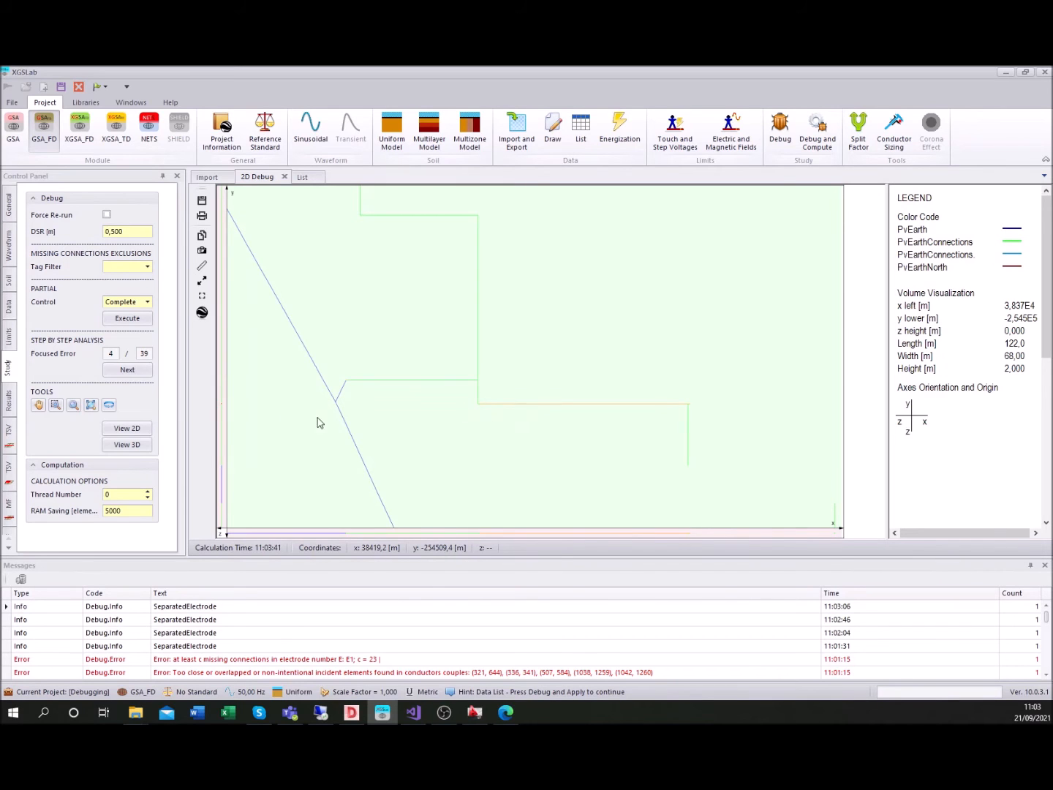
Advance to focused error 7 and chamfer the slanted conductor with the separated horizontal conductor
left_click(128, 369)
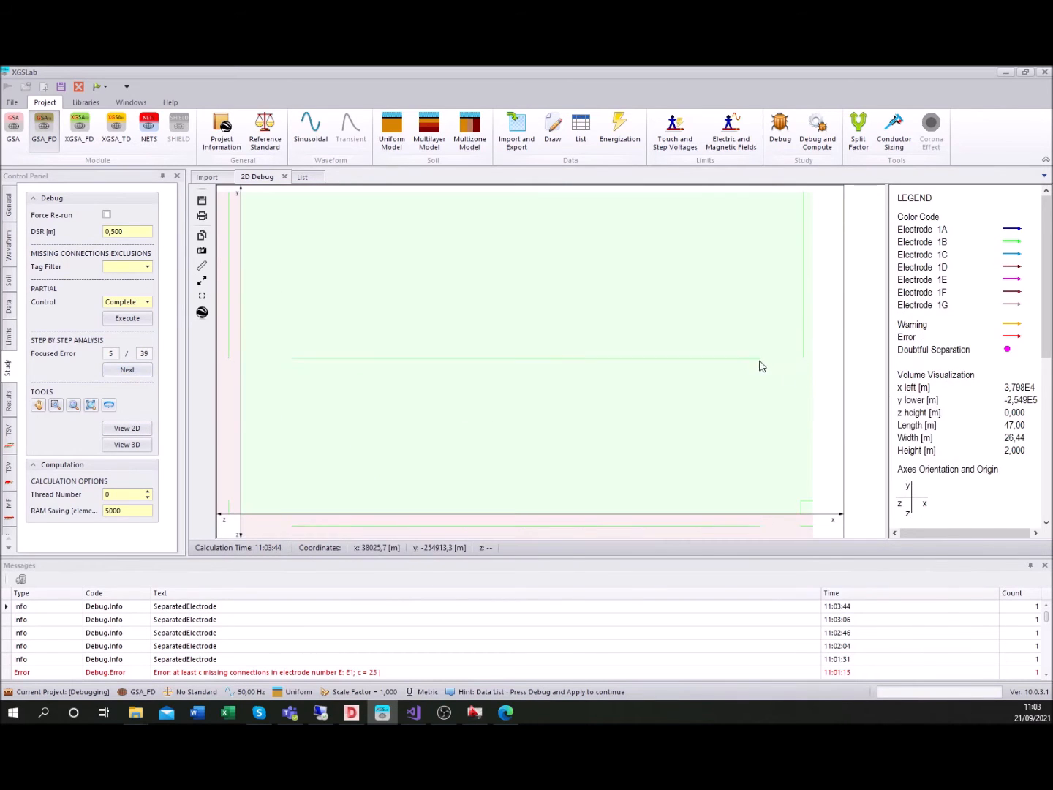
left_click(128, 369)
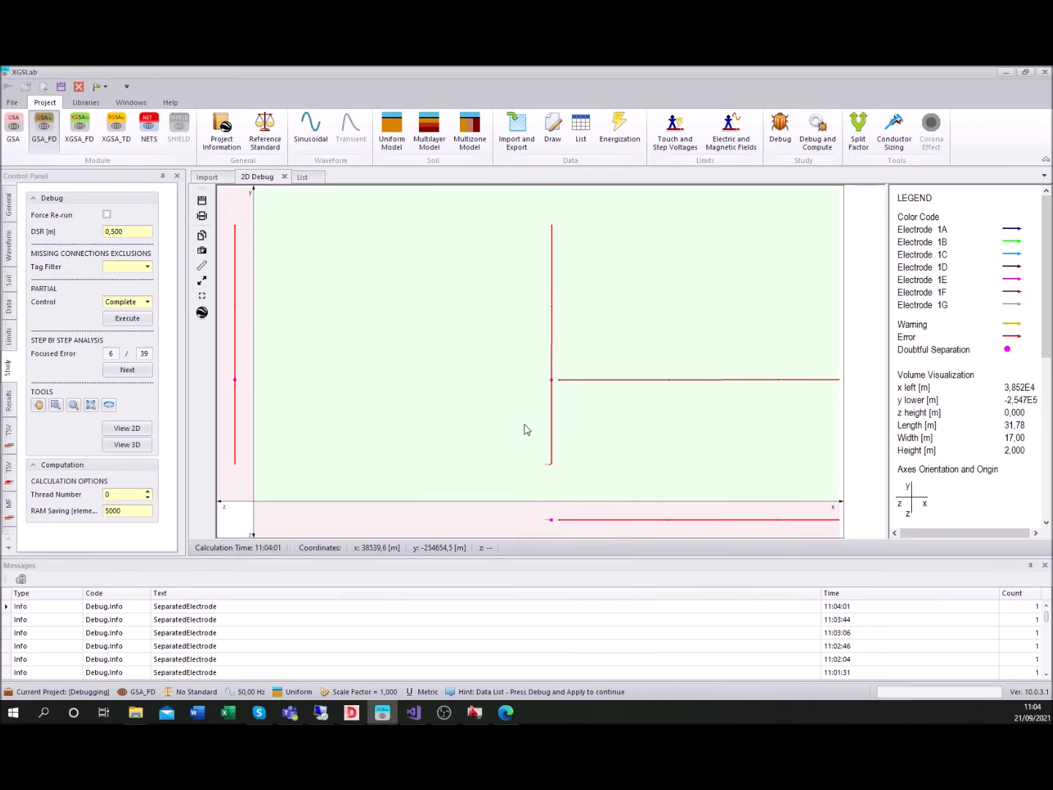
left_click(128, 370)
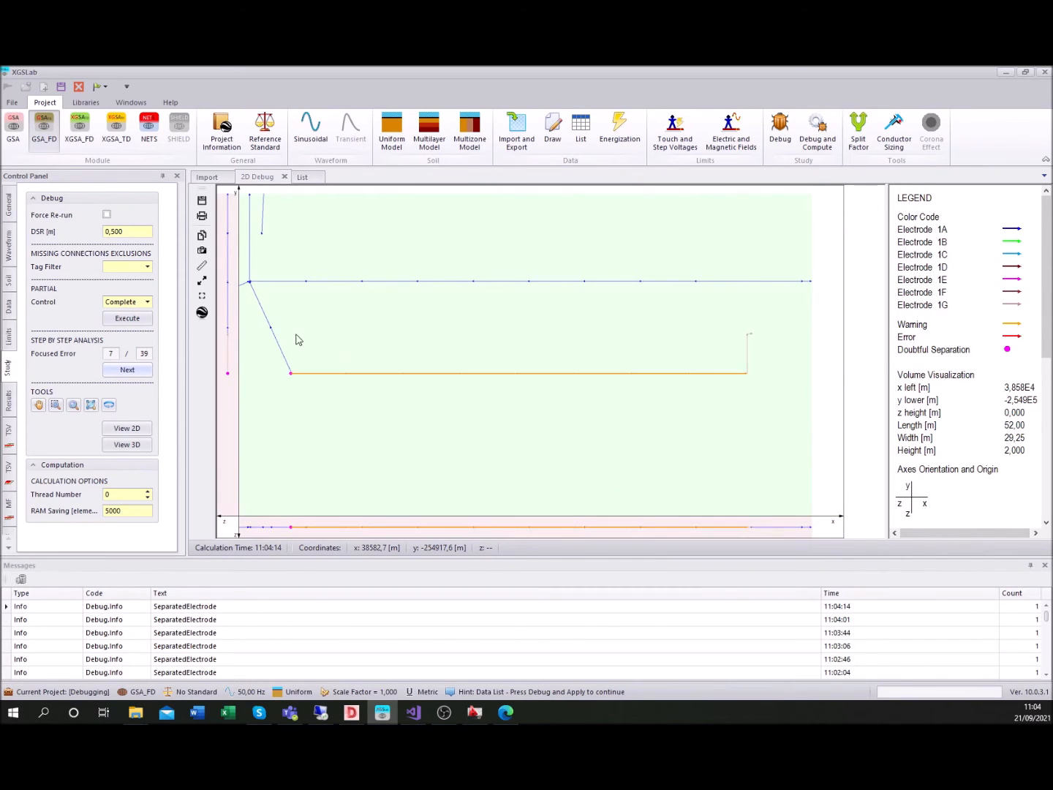
left_click(289, 369)
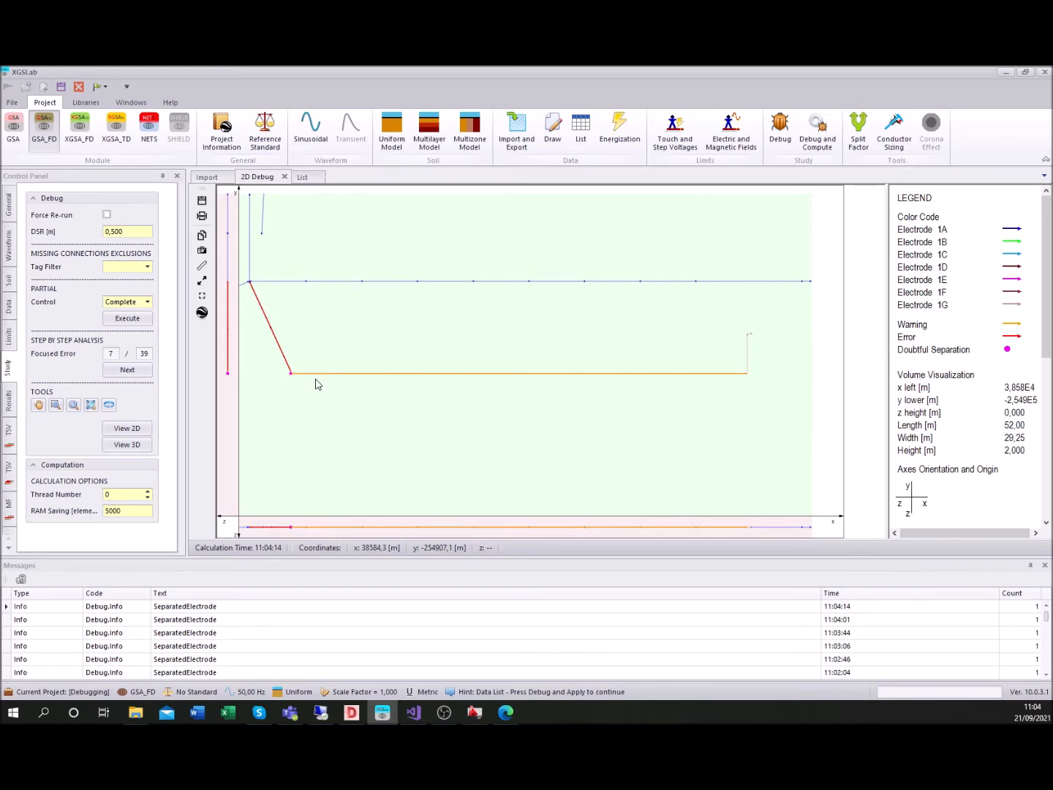
right_click(312, 378)
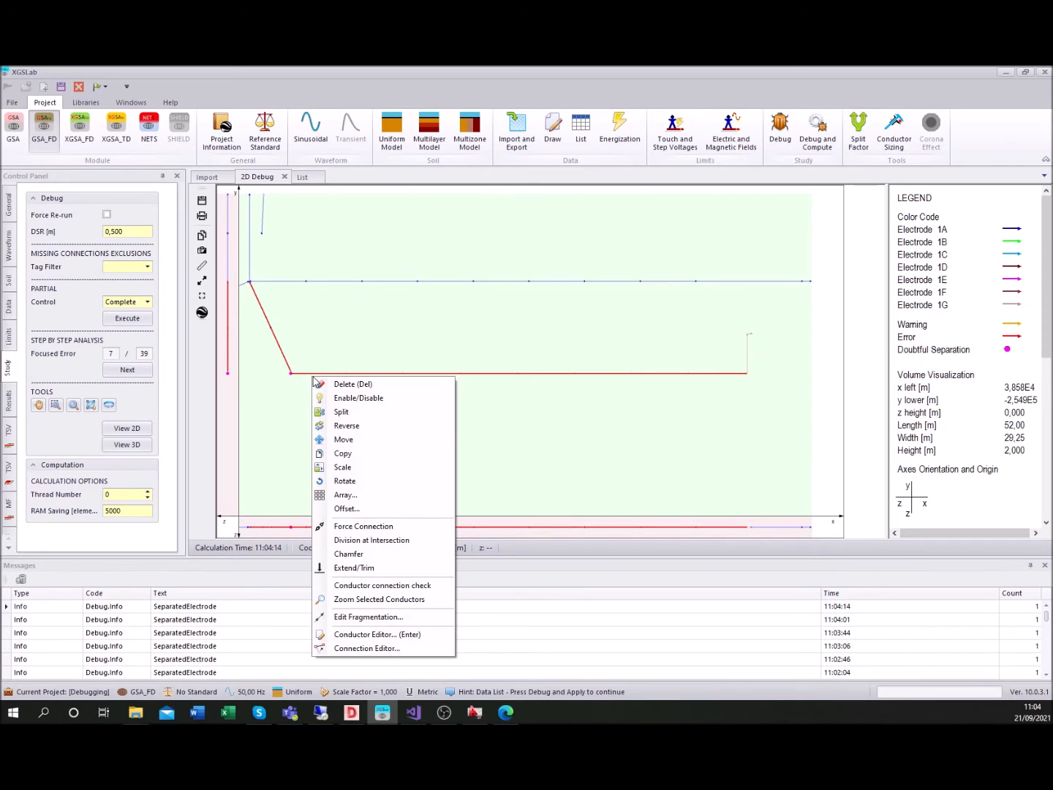
left_click(363, 554)
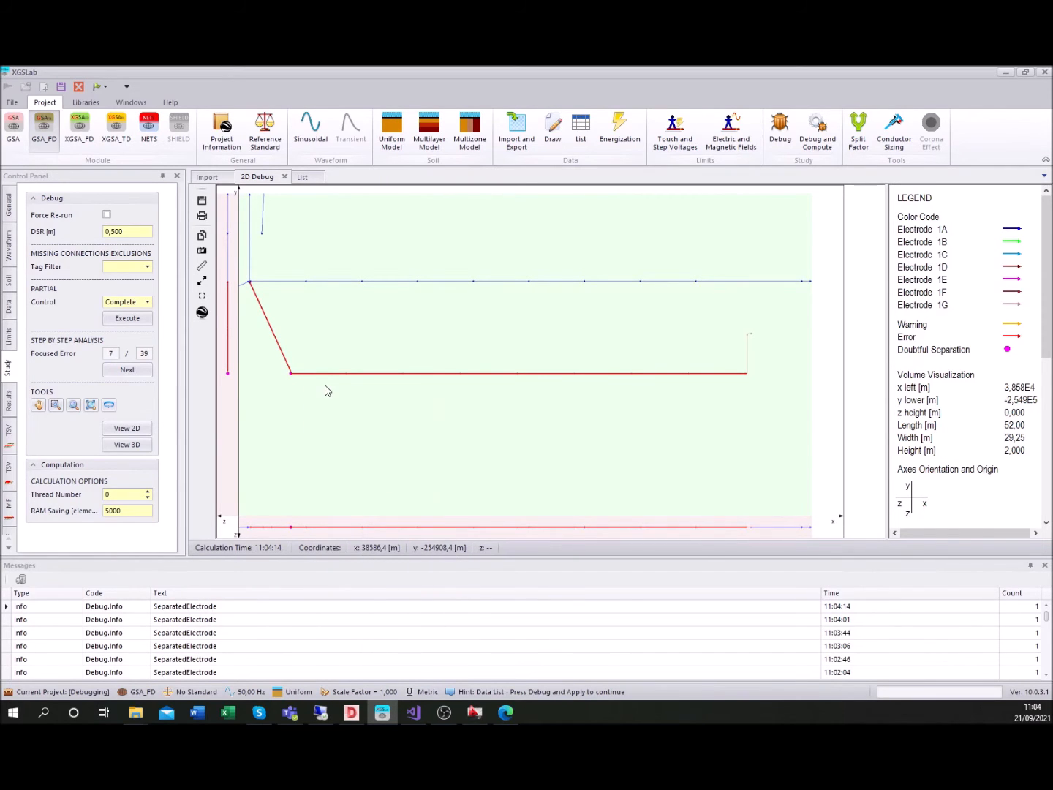
Execute the complete debug control again and acknowledge the reported errors
left_click(146, 321)
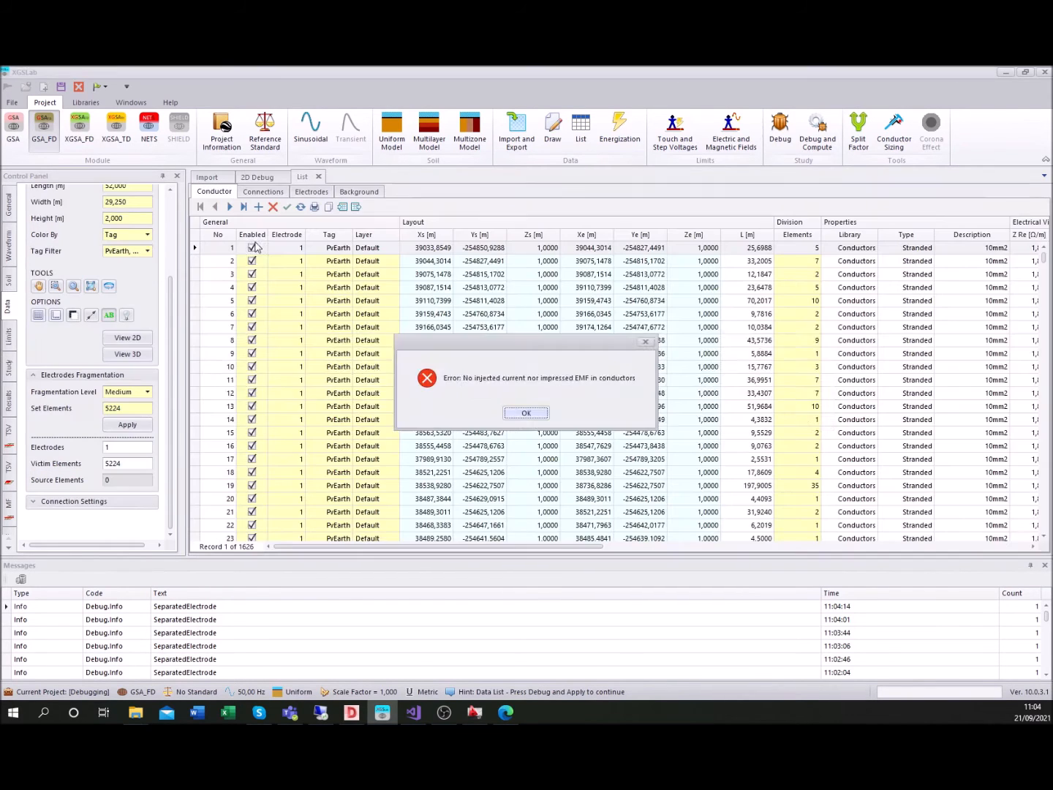
left_click(527, 414)
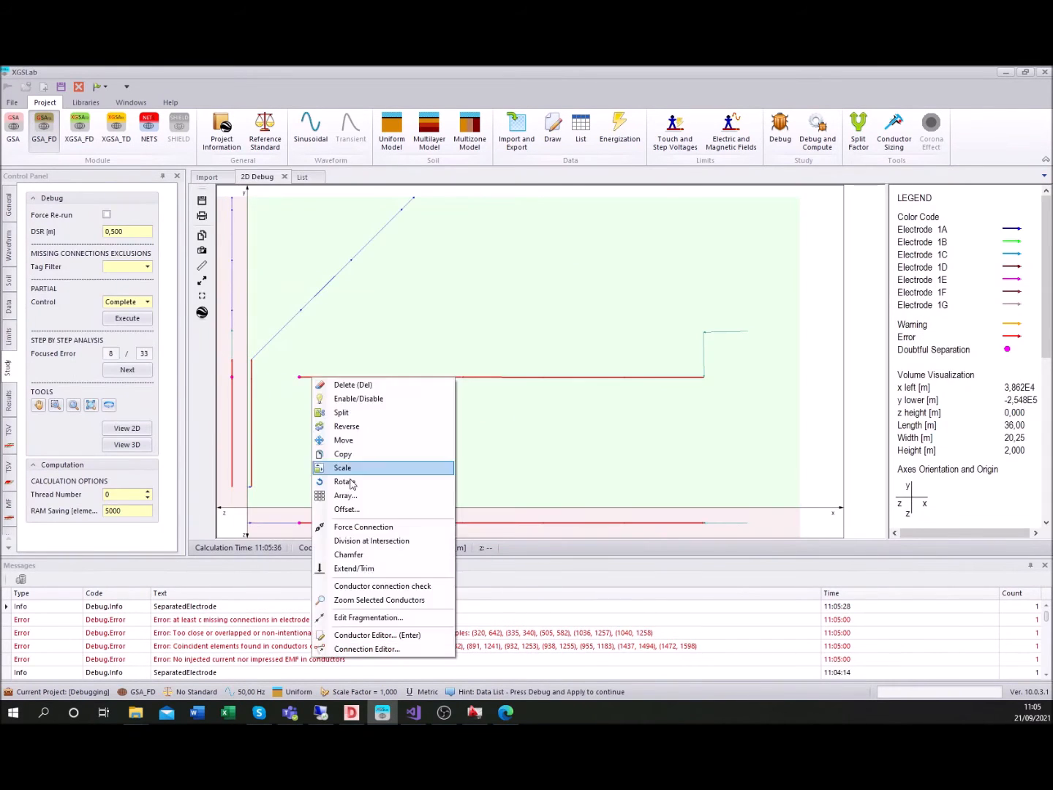
left_click(289, 437)
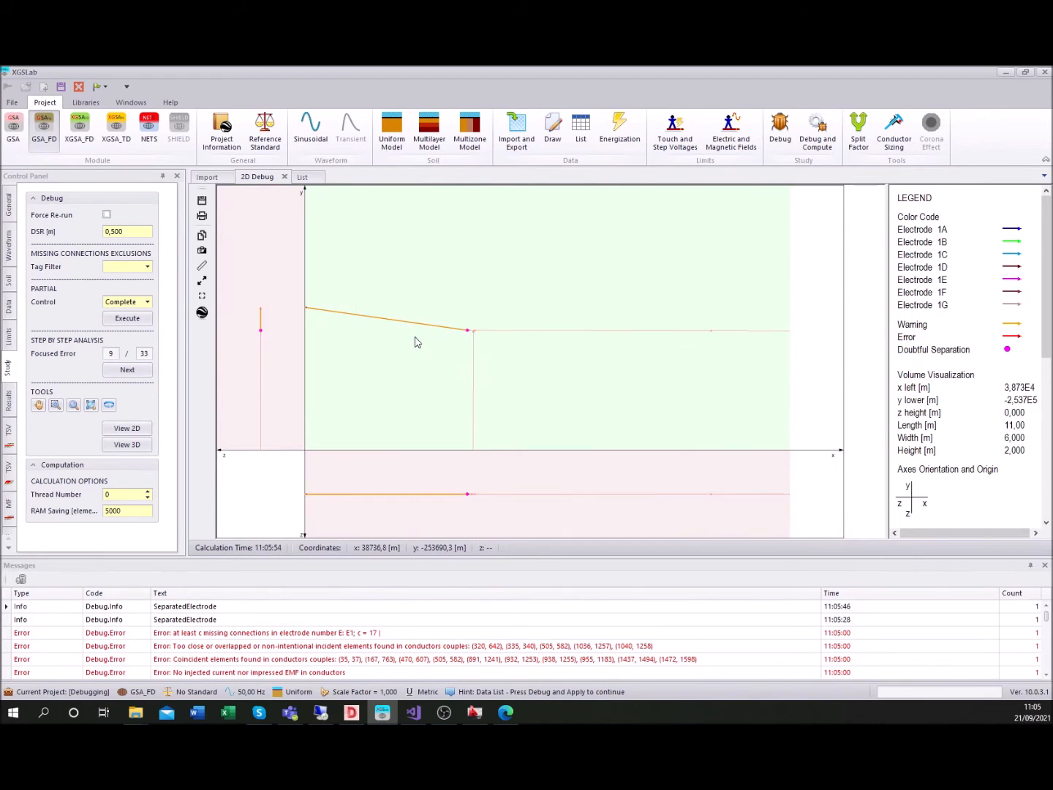
Force the connection of the separated conductors at focused error 9 and bring up focused error 10
right_click(487, 348)
left_click(518, 495)
left_click(125, 371)
left_click(55, 405)
left_click_drag(289, 407, 355, 368)
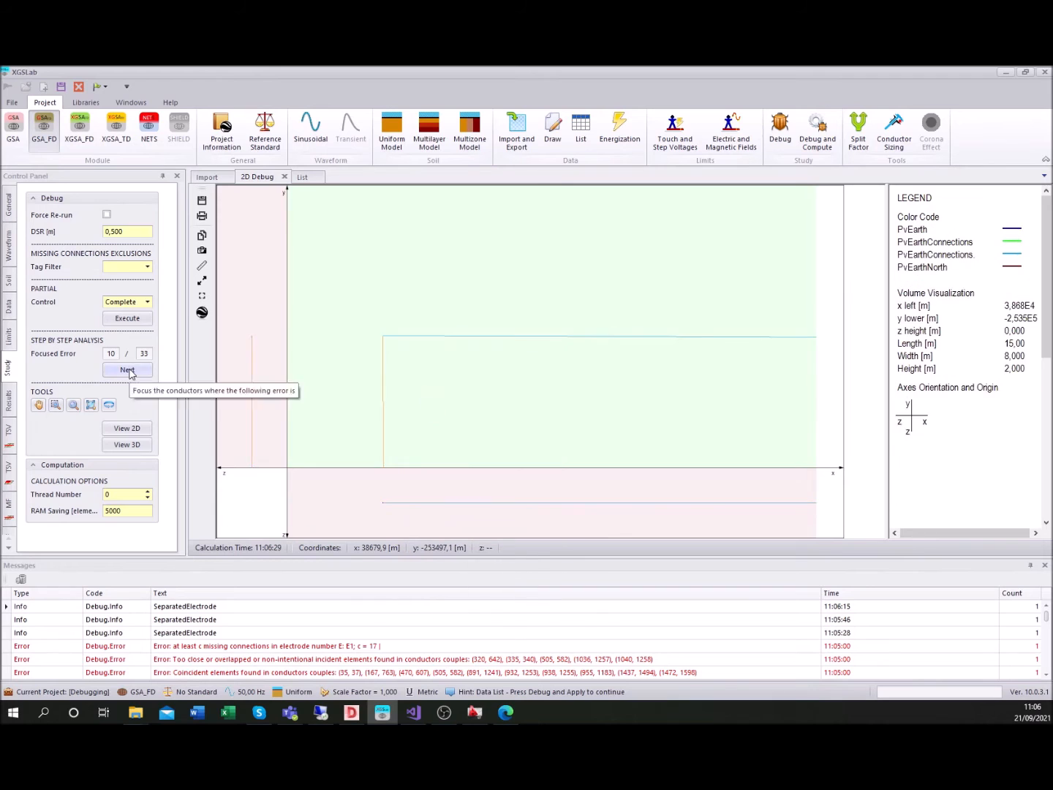
Bring up the error following number 10 and execute the complete debug control once more
left_click(126, 369)
left_click(55, 404)
left_click_drag(441, 446, 528, 385)
left_click(128, 319)
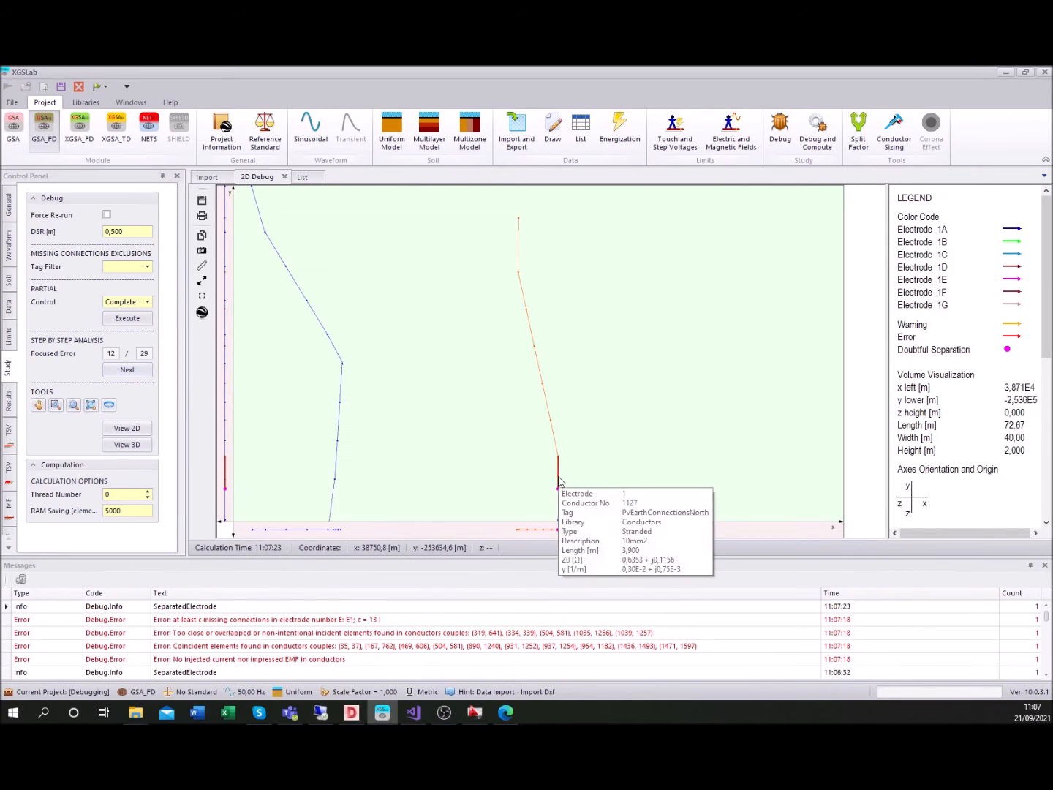
Correct the current separation error, and at focused error 13 Extend/Trim the horizontal conductor to the vertical one
right_click(561, 454)
left_click(604, 568)
left_click(128, 372)
left_click(732, 269)
left_click(710, 230)
right_click(710, 230)
left_click(756, 424)
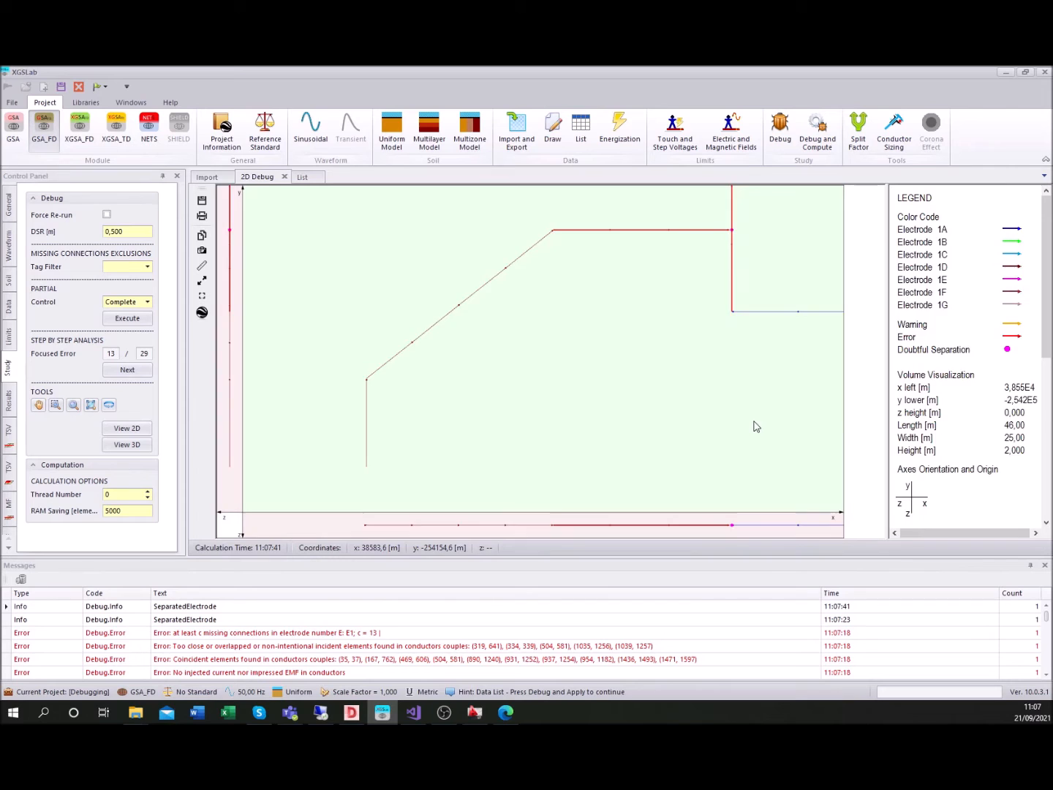
Advance to focused error 14 and connect the short horizontal conductor with the separate vertical conductor
left_click(128, 371)
left_click(496, 475)
right_click(524, 476)
left_click(563, 477)
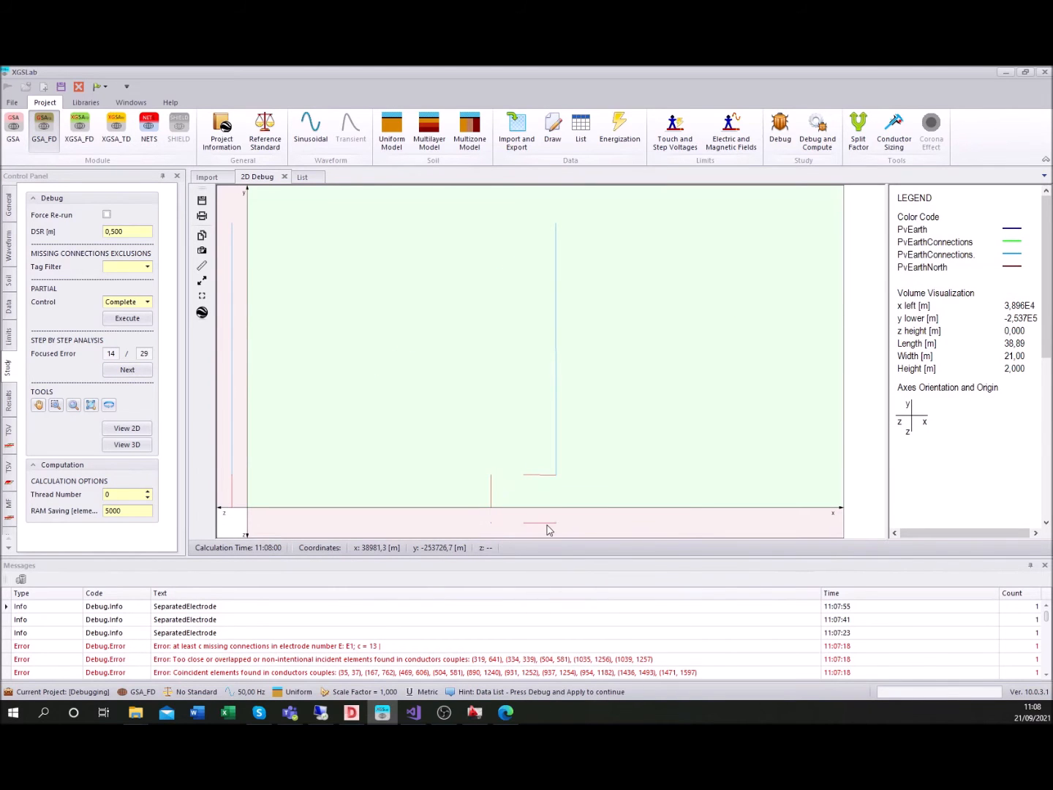
Advance to focused error 15 and trim the short diagonal conductor against the long slanted conductor it coincides with
left_click(127, 370)
left_click(580, 233)
left_click(591, 234)
right_click(591, 234)
left_click(634, 421)
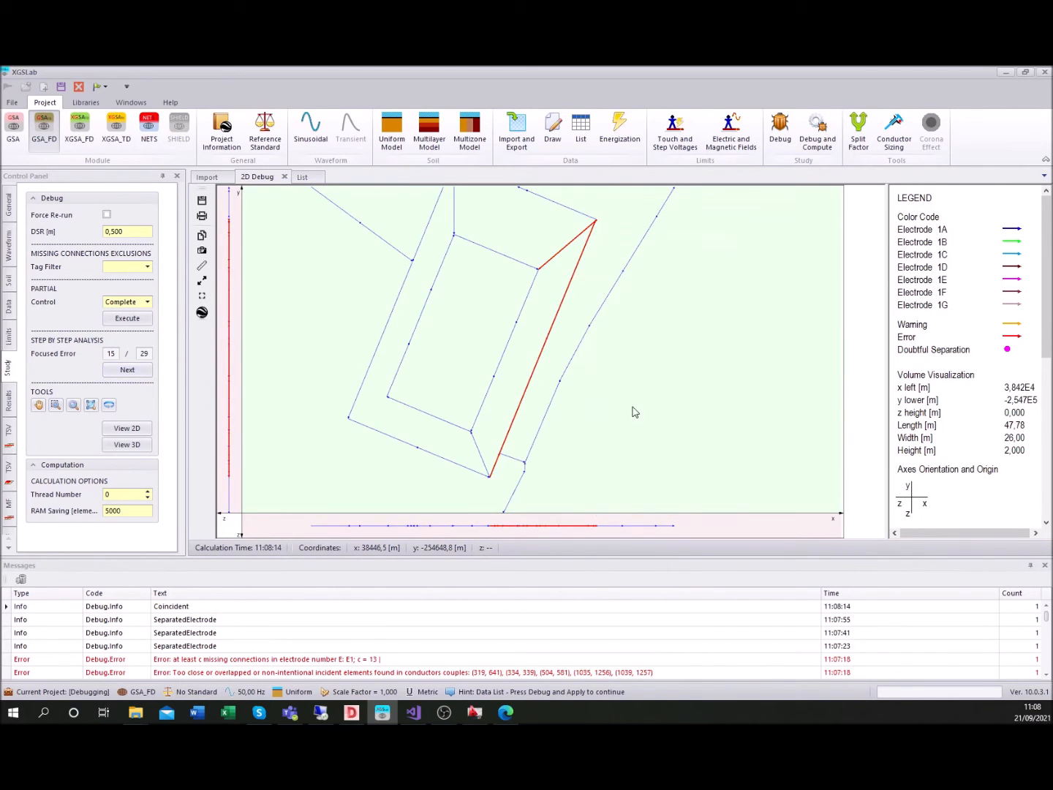
Examine the coincident horizontal conductors at focused error 16 and move on to focused error 17
left_click(129, 372)
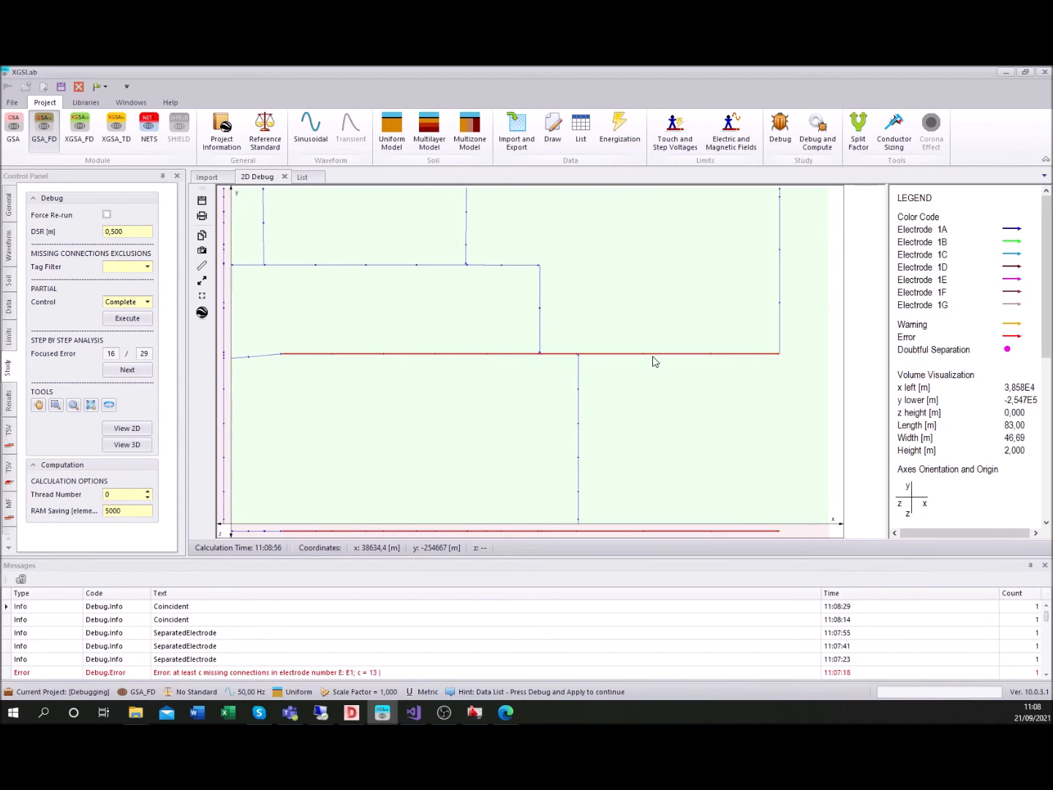
left_click_drag(454, 320, 605, 403)
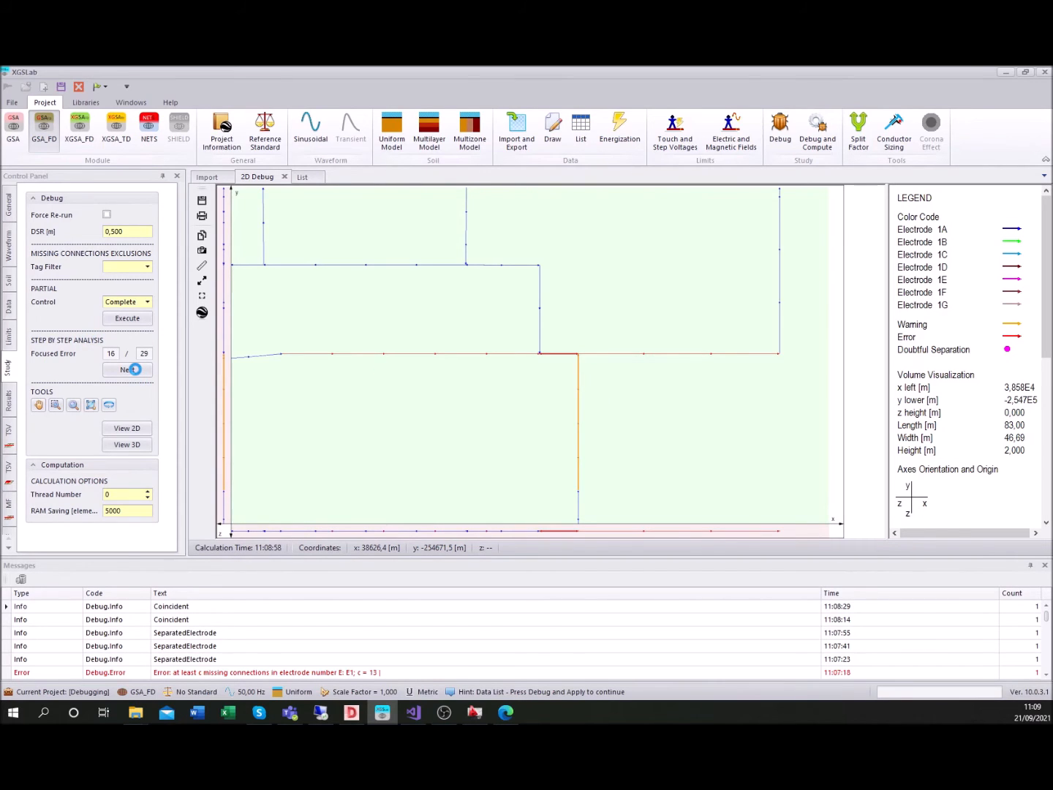
left_click(129, 370)
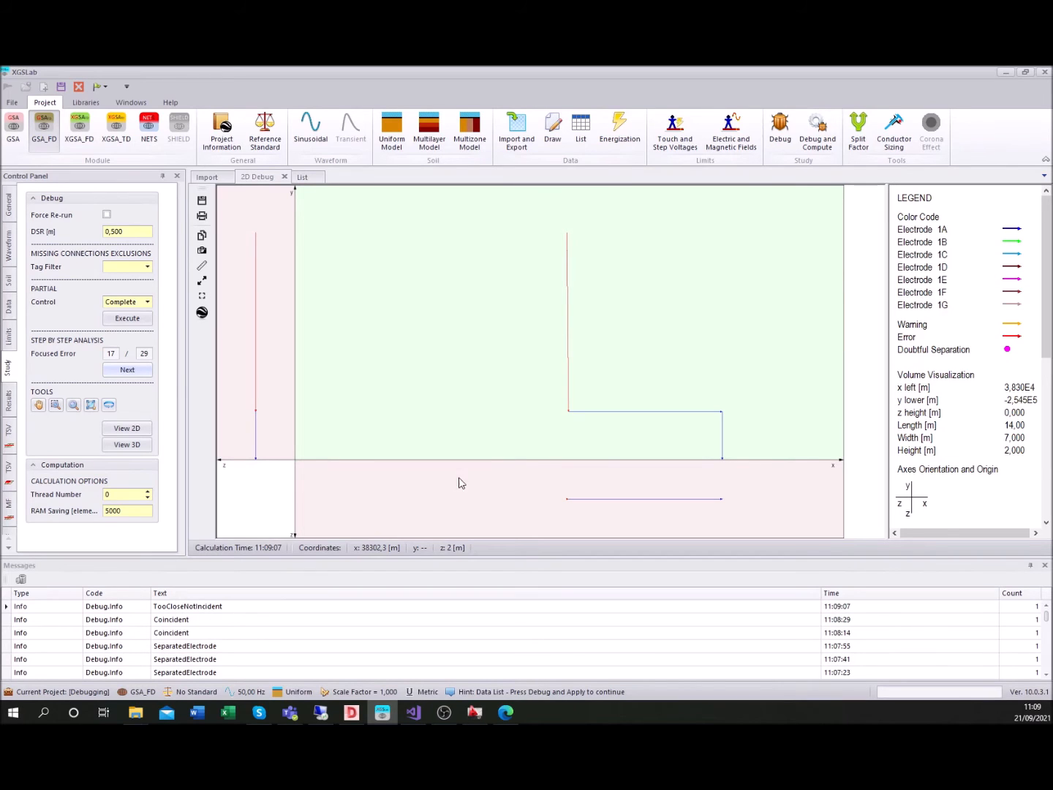
Move the too-close vertical conductor at focused error 17 aside to separate it from its duplicate, and advance to focused error 18
right_click(576, 320)
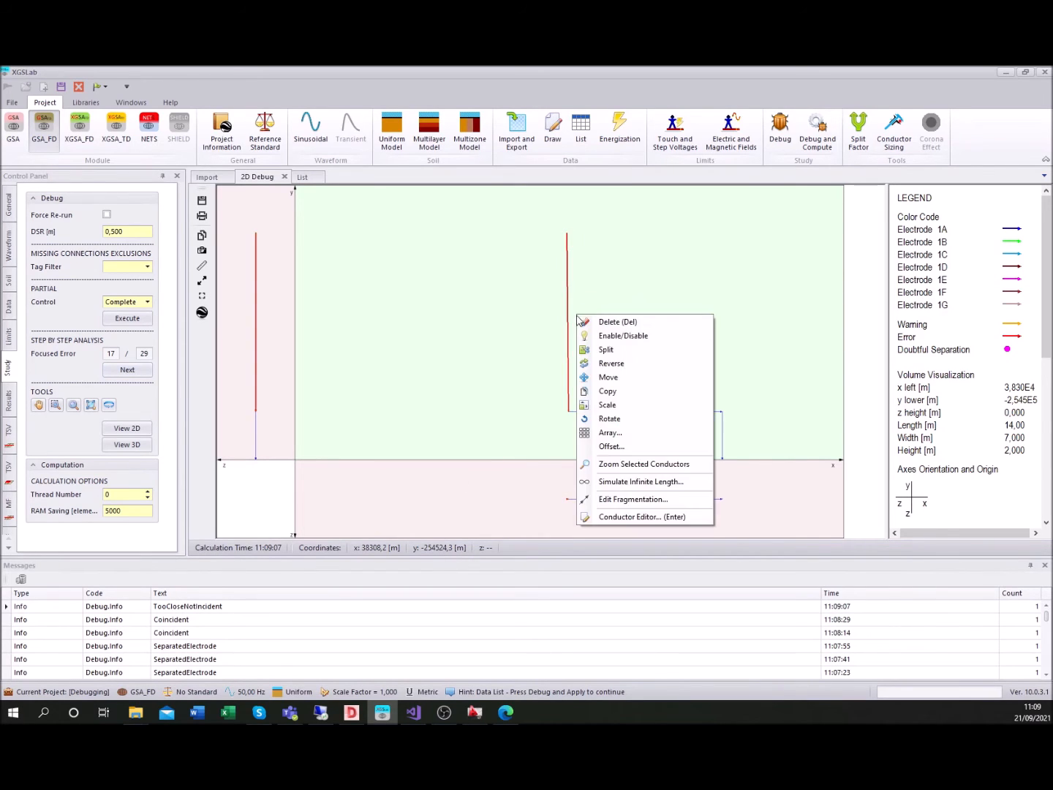
left_click(615, 371)
left_click_drag(591, 355, 641, 331)
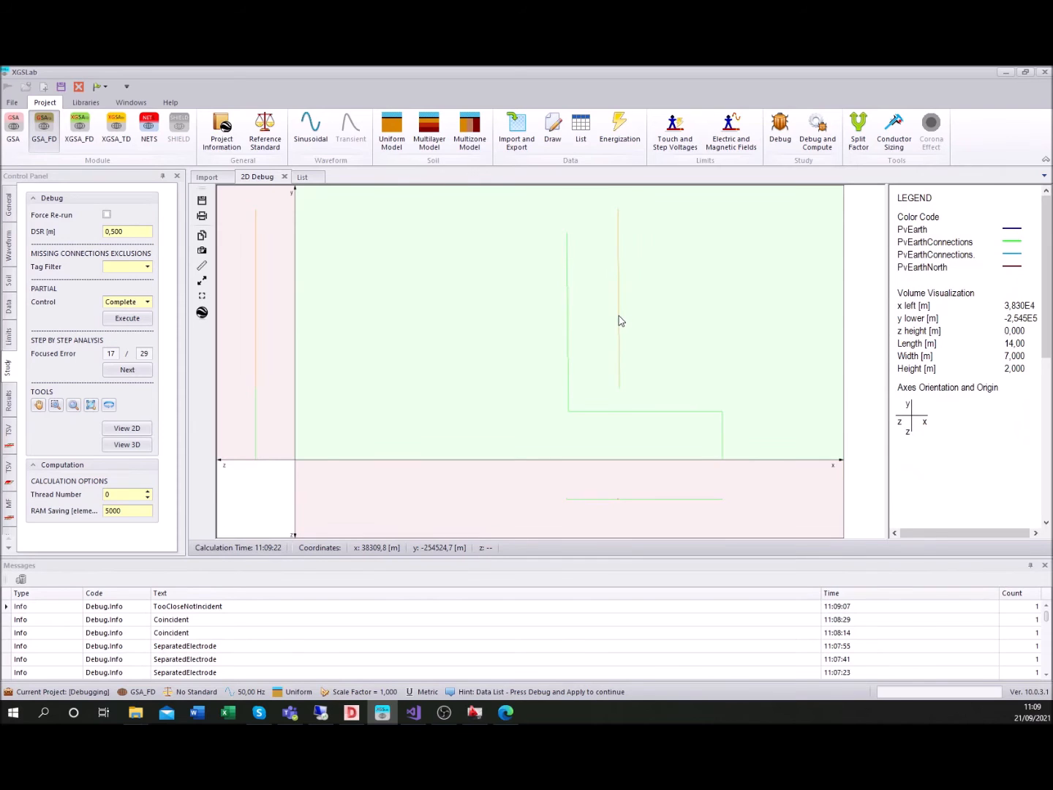
mouse_move(620, 320)
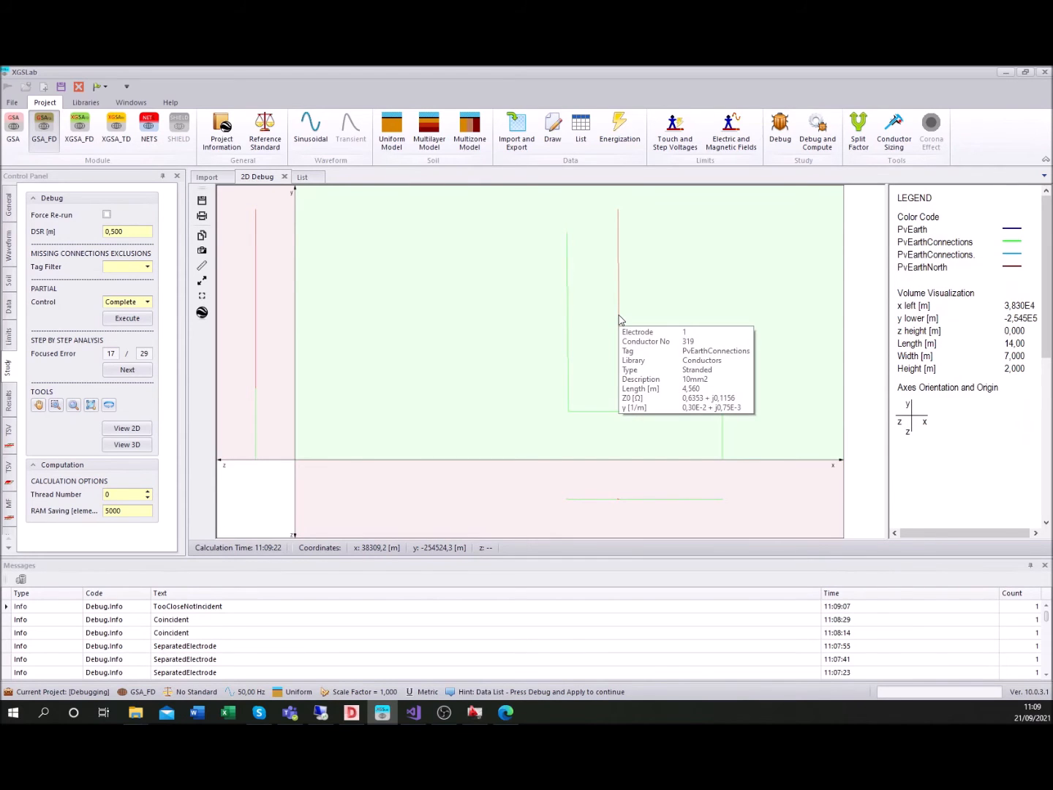
double_click(619, 314)
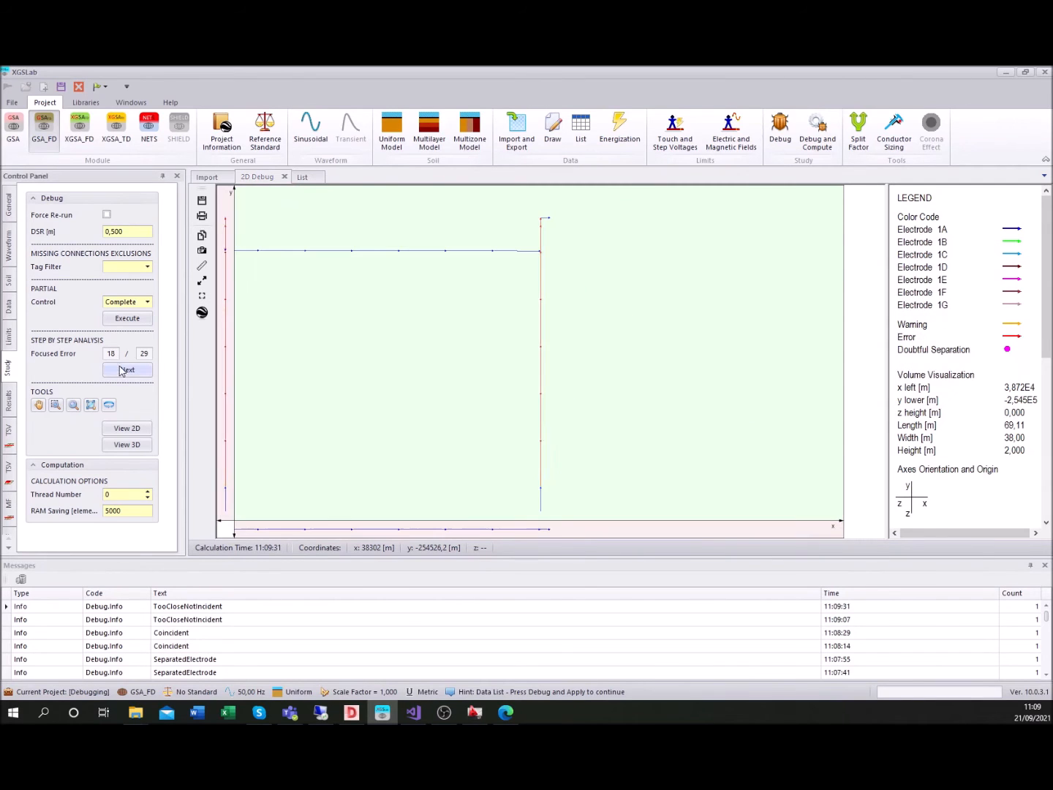
Correct the too-close vertical conductors at focused error 18 and the coincident horizontal ones at focused error 19, then advance to focused error 20
double_click(575, 261)
double_click(545, 223)
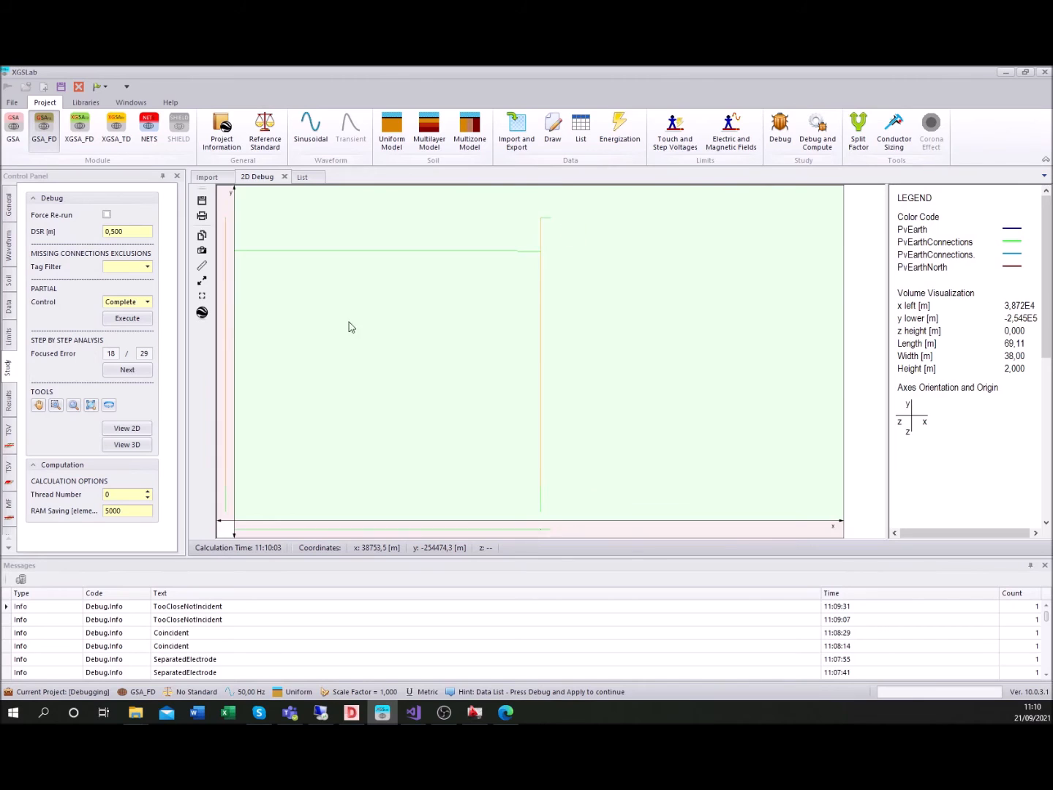
left_click(128, 370)
double_click(598, 309)
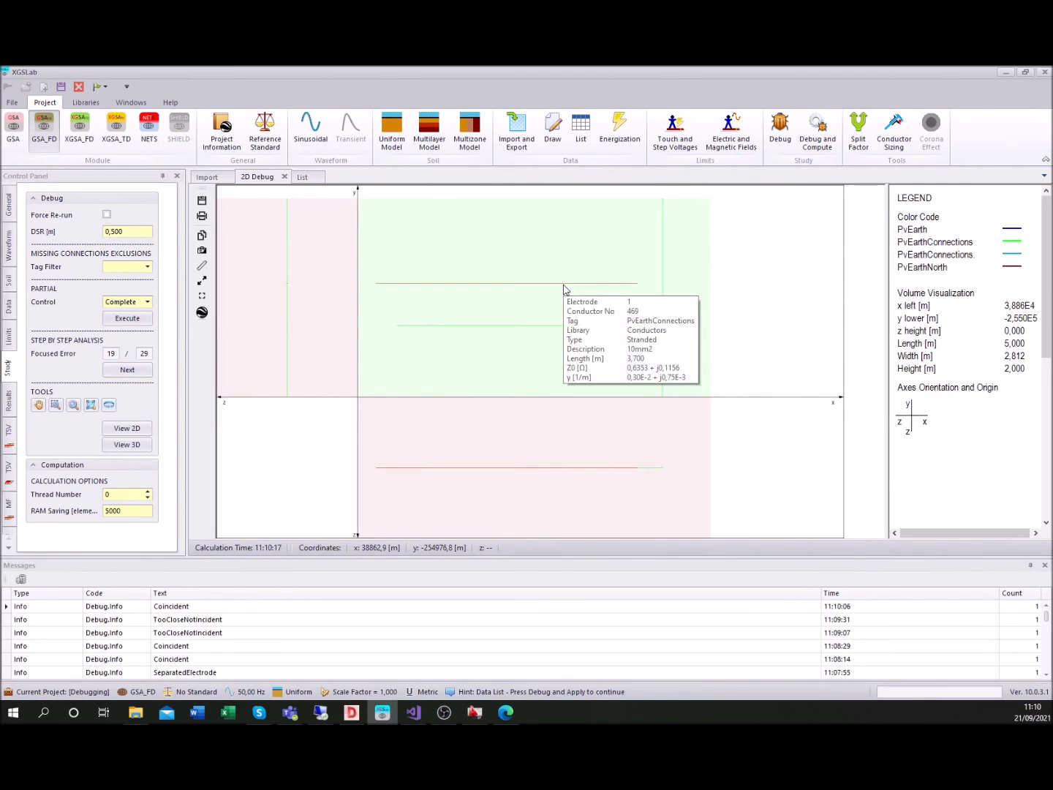
left_click(125, 370)
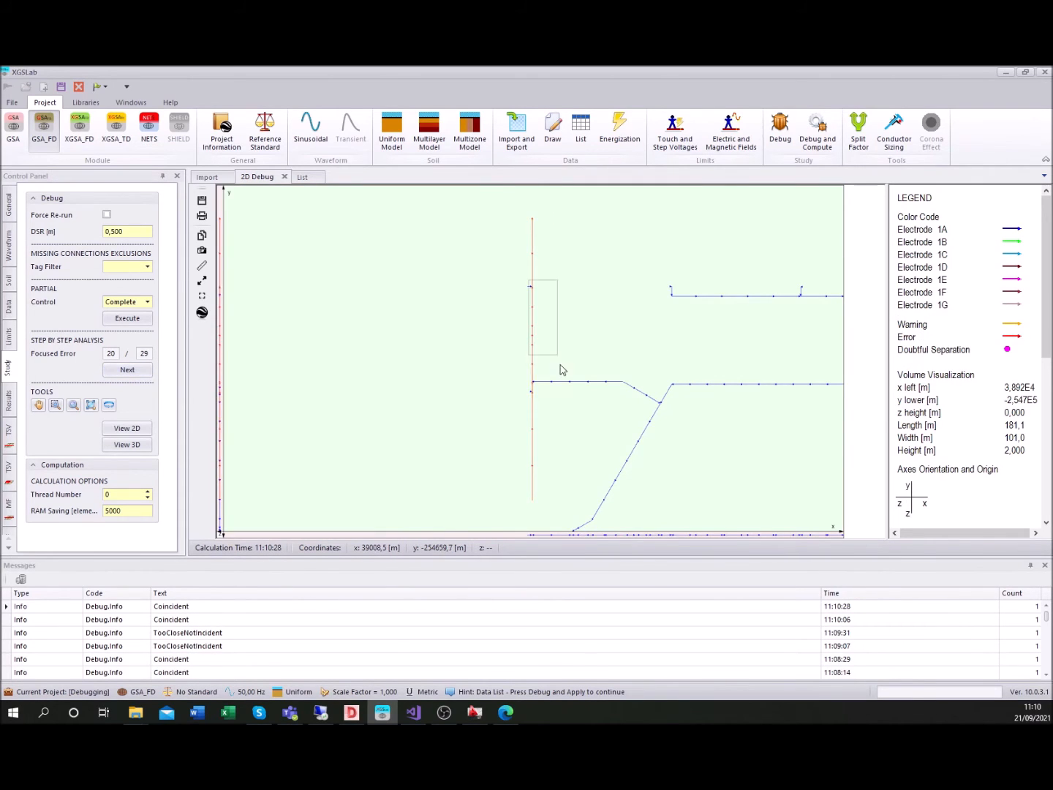
Correct the coincident vertical conductors at focused errors 20 and 21, and advance to focused error 22
double_click(559, 312)
left_click(127, 370)
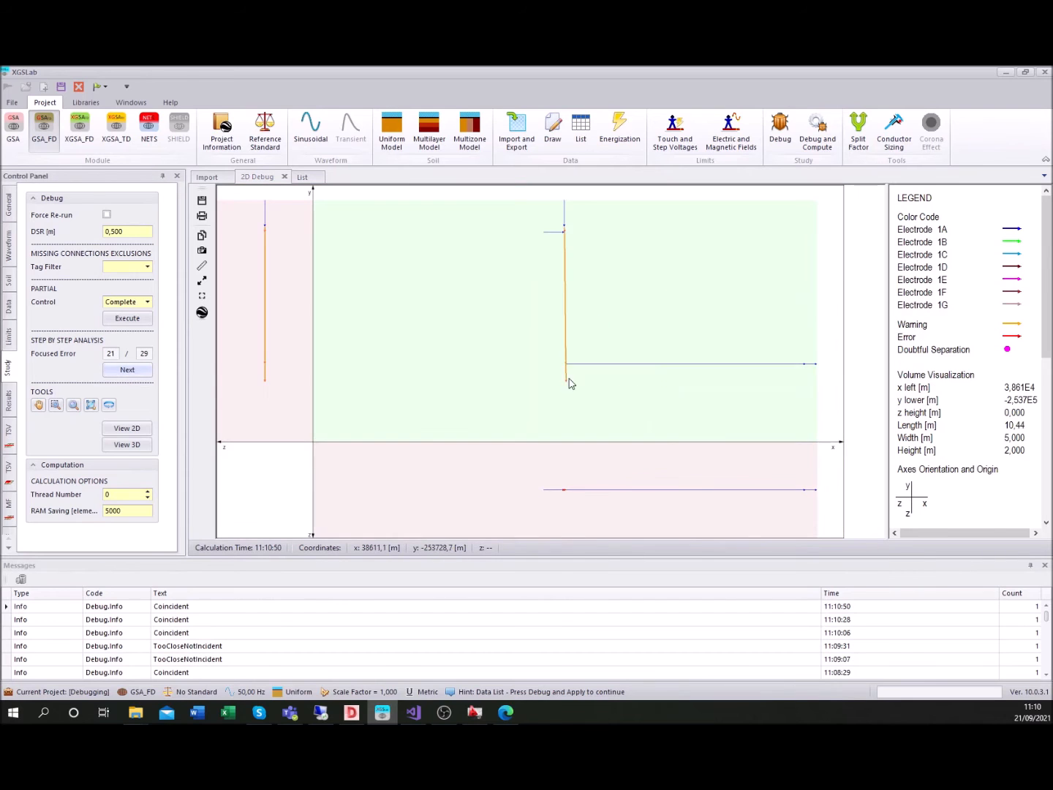
left_click(554, 232)
double_click(591, 270)
left_click(567, 340)
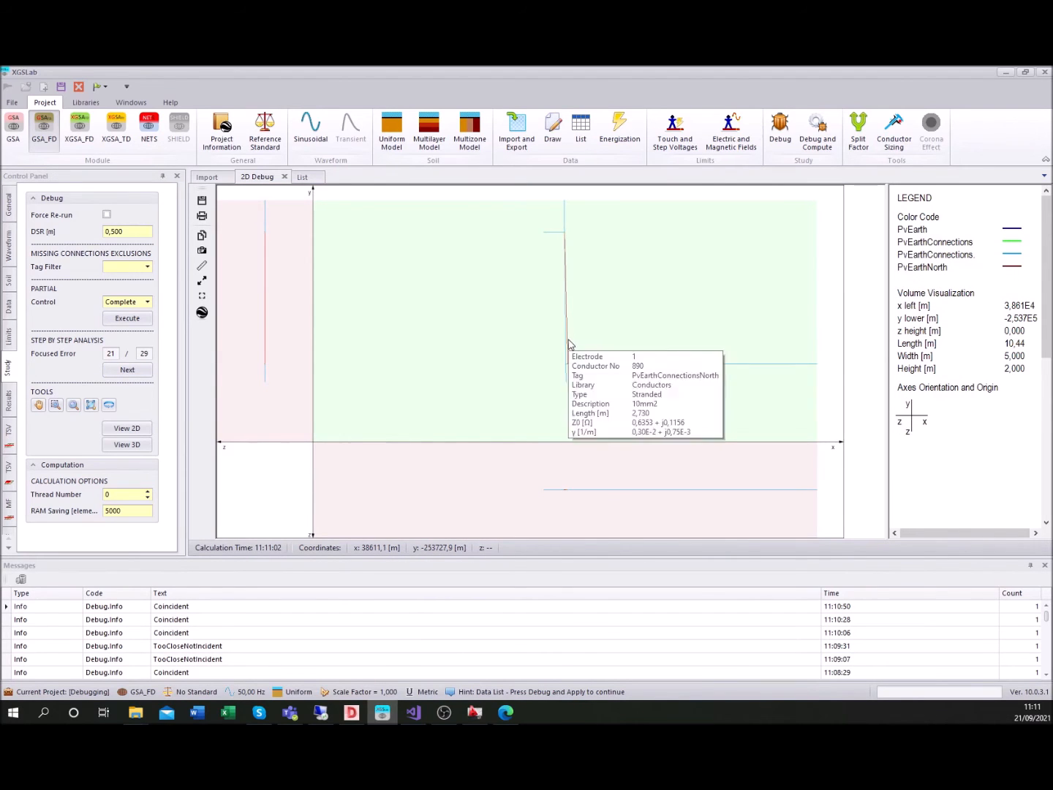
left_click(128, 370)
Correct the coincident vertical conductors at focused errors 22 and 23, and advance to focused error 24
double_click(628, 356)
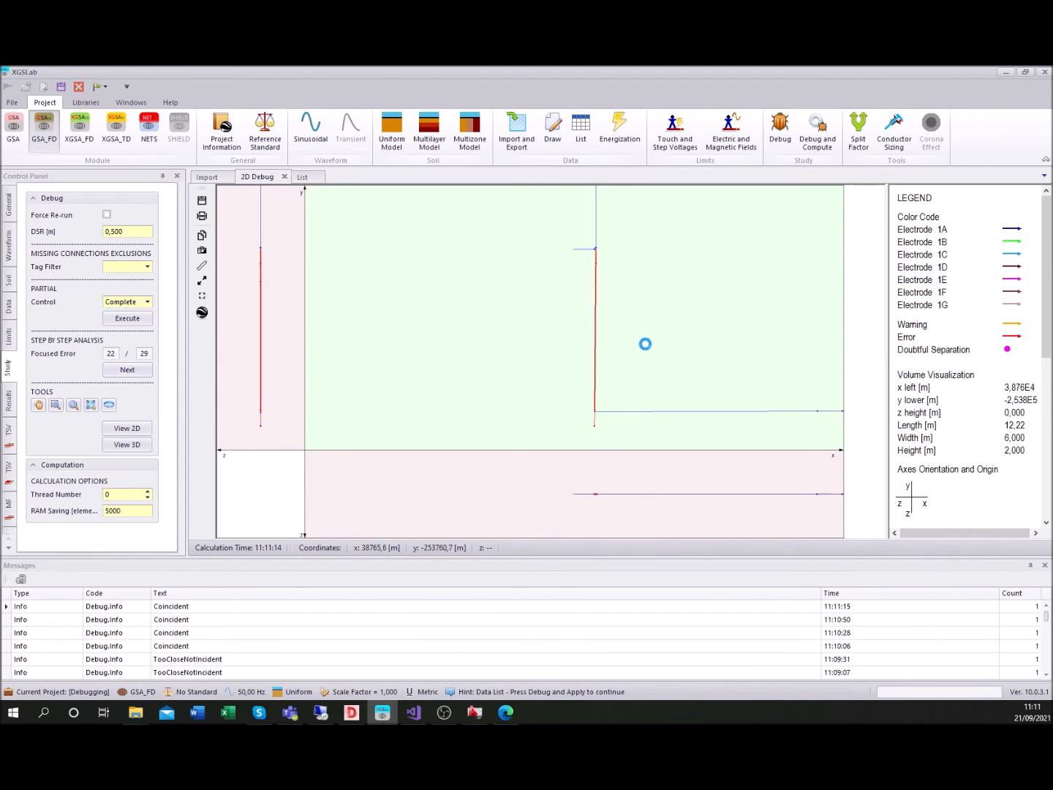
left_click(127, 370)
double_click(539, 330)
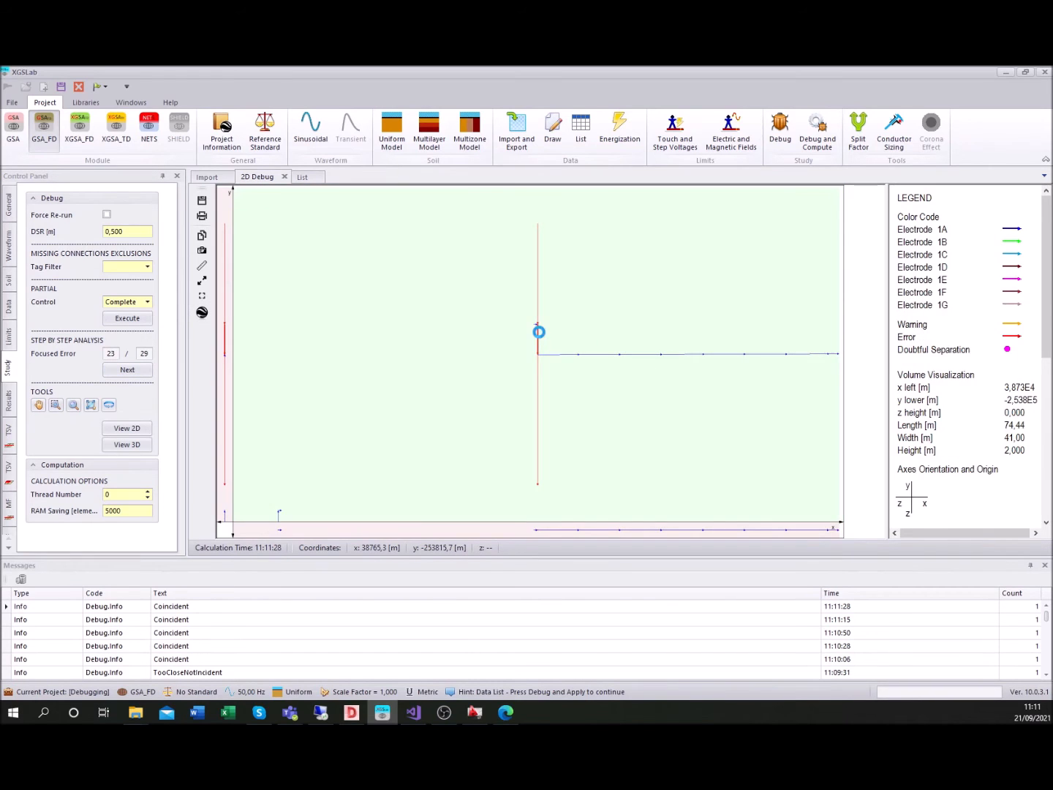
left_click(127, 370)
Correct the coincident vertical conductors beside the horizontal junction at focused error 24, and advance to focused error 25
double_click(537, 333)
right_click(537, 200)
left_click(587, 347)
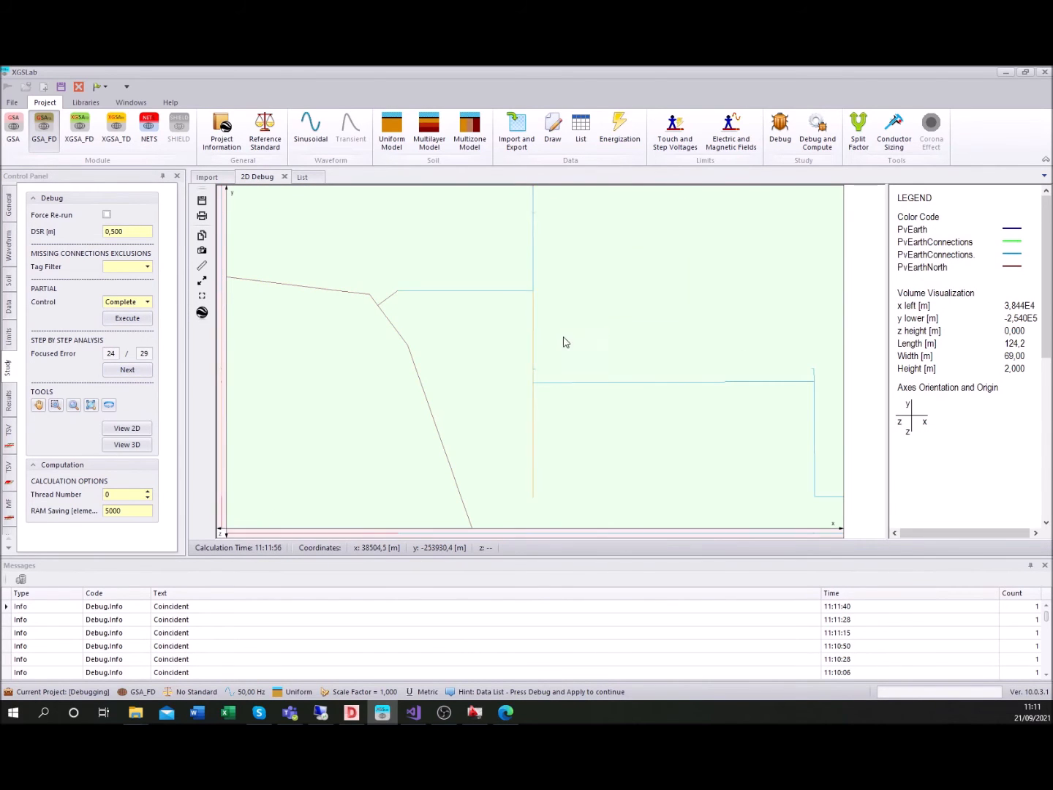
left_click(138, 375)
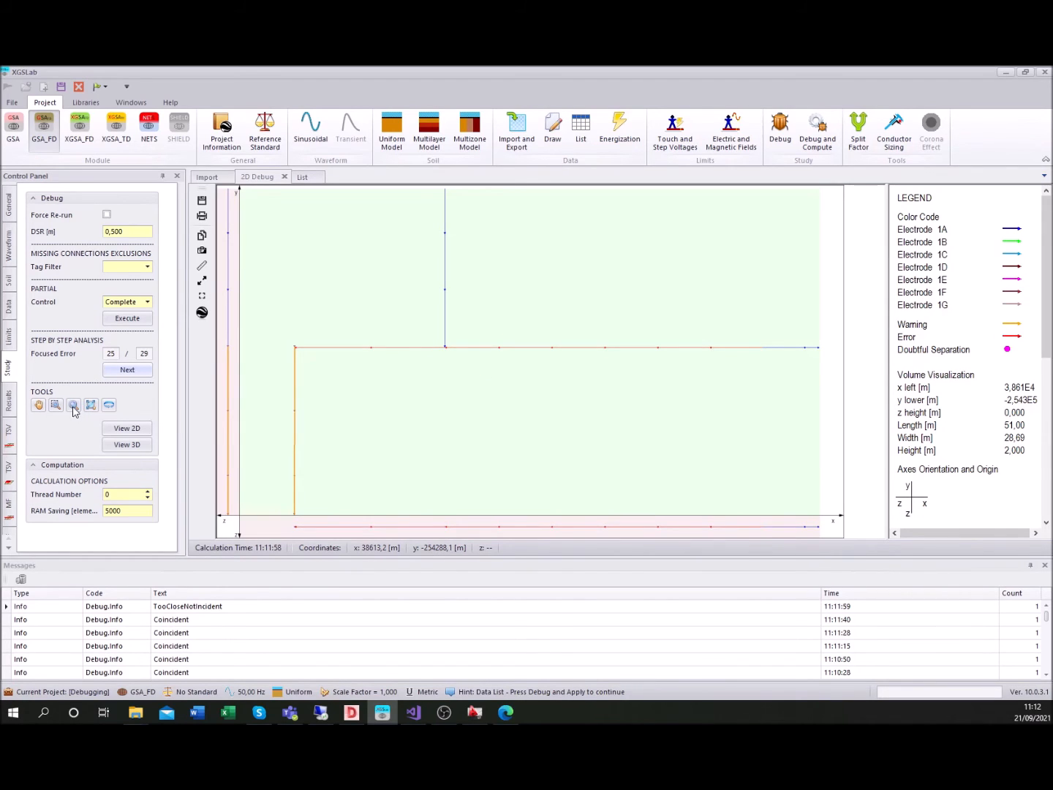
Trim the overlapping horizontal conductors at the vertical conductor's lower end for focused error 25, and advance to focused error 26
left_click_drag(403, 369, 487, 308)
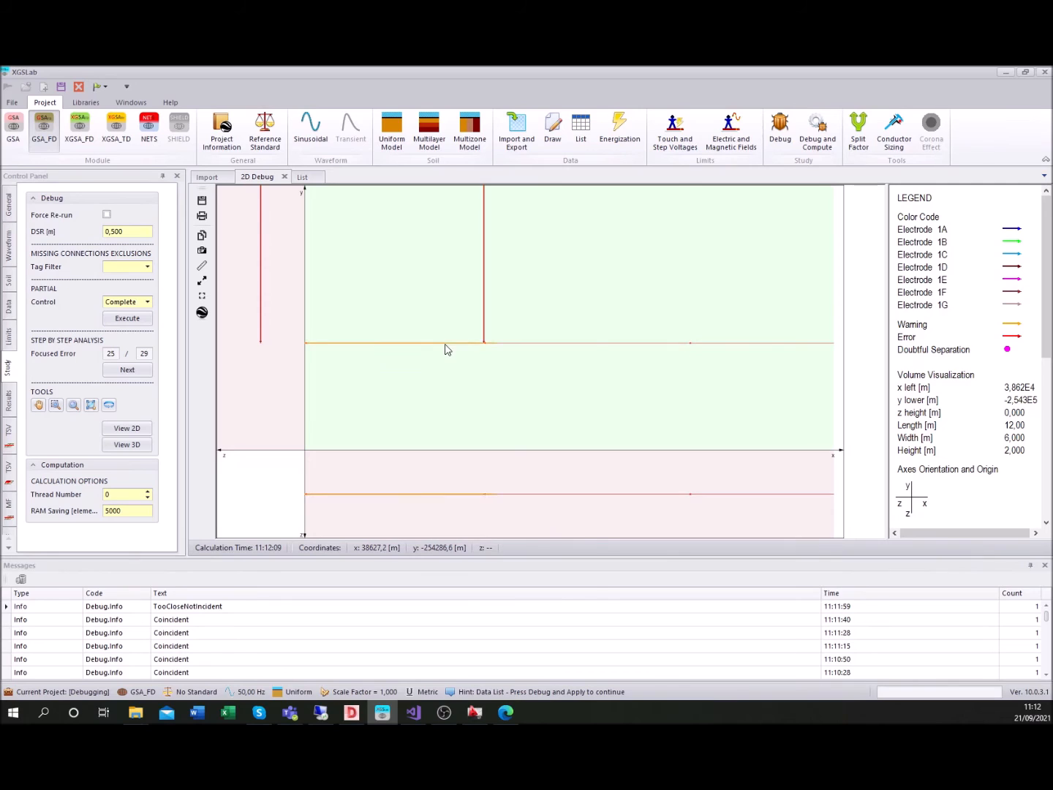
right_click(452, 347)
left_click(510, 541)
left_click(123, 369)
Advance through focused errors 26 and 27 to 28, and correct the coincident conductors where the diagonal meets the horizontal one
left_click(121, 372)
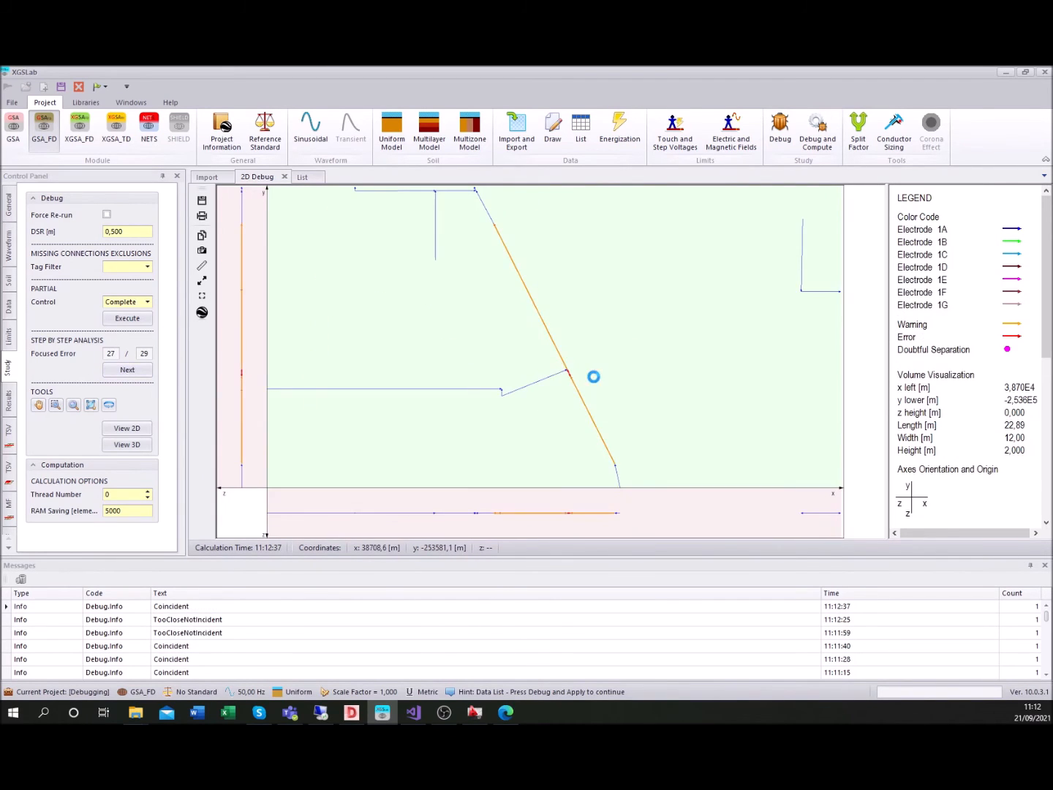
left_click(123, 370)
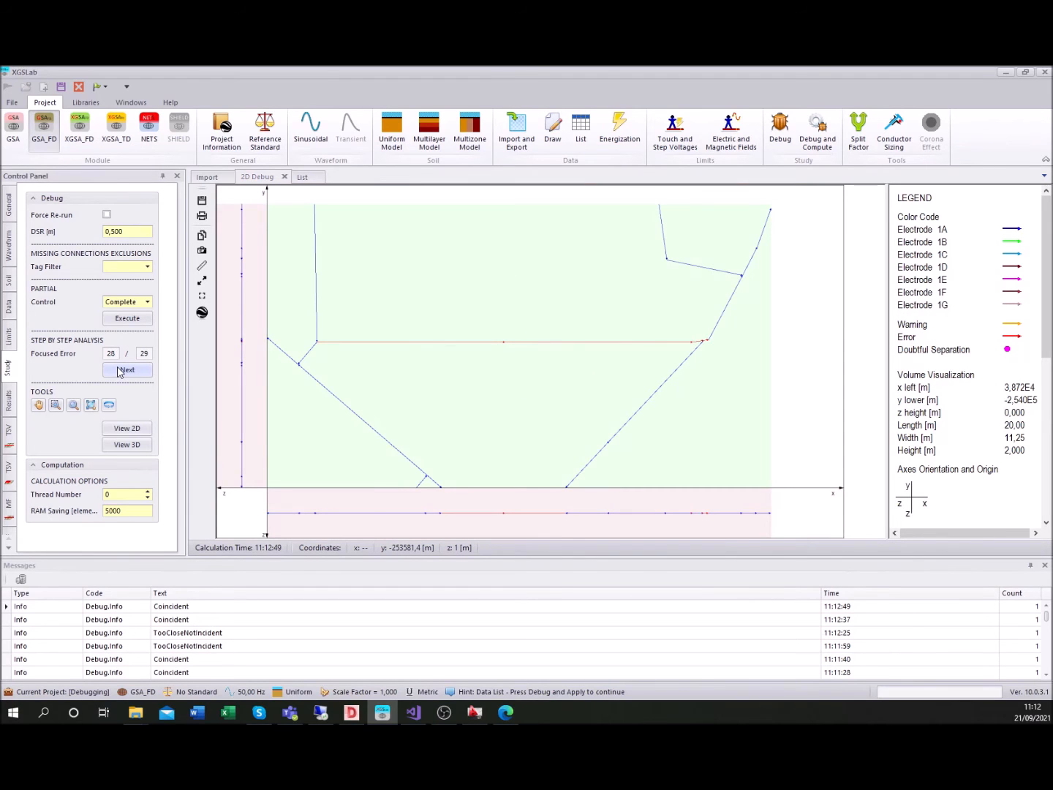
right_click(694, 351)
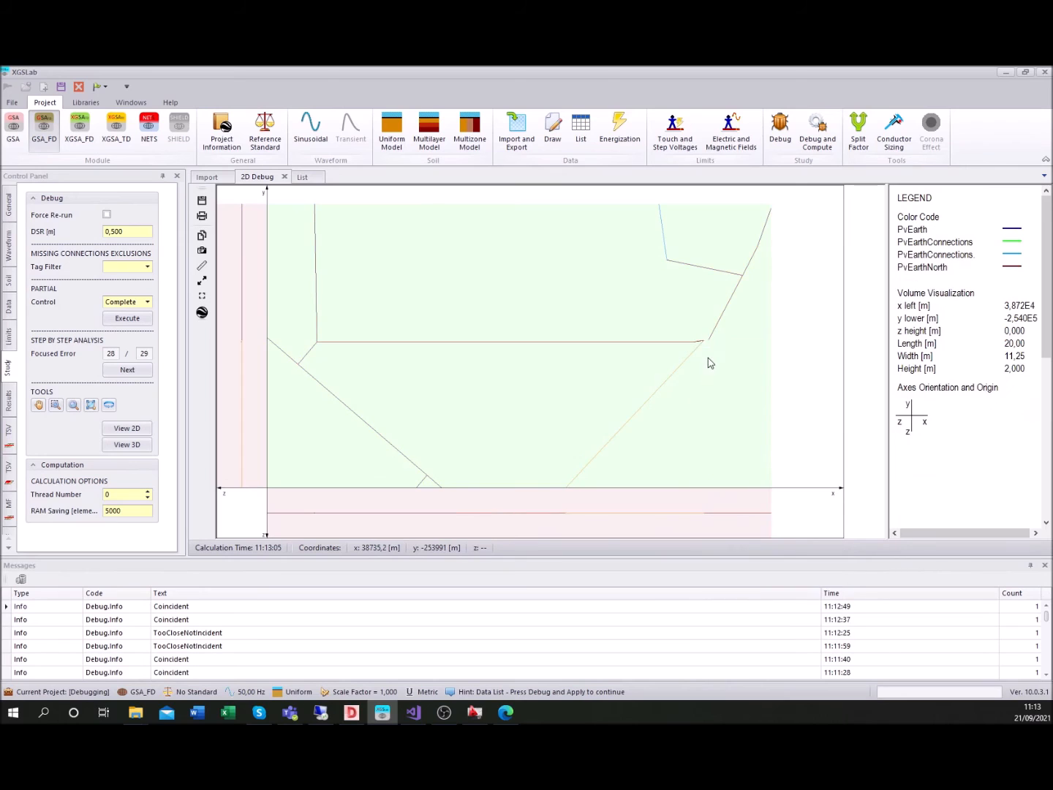
right_click(700, 341)
left_click(705, 364)
right_click(707, 346)
left_click(732, 370)
Advance to focused error 29, rerun the Complete debug control on the network and acknowledge the reported errors
left_click(121, 370)
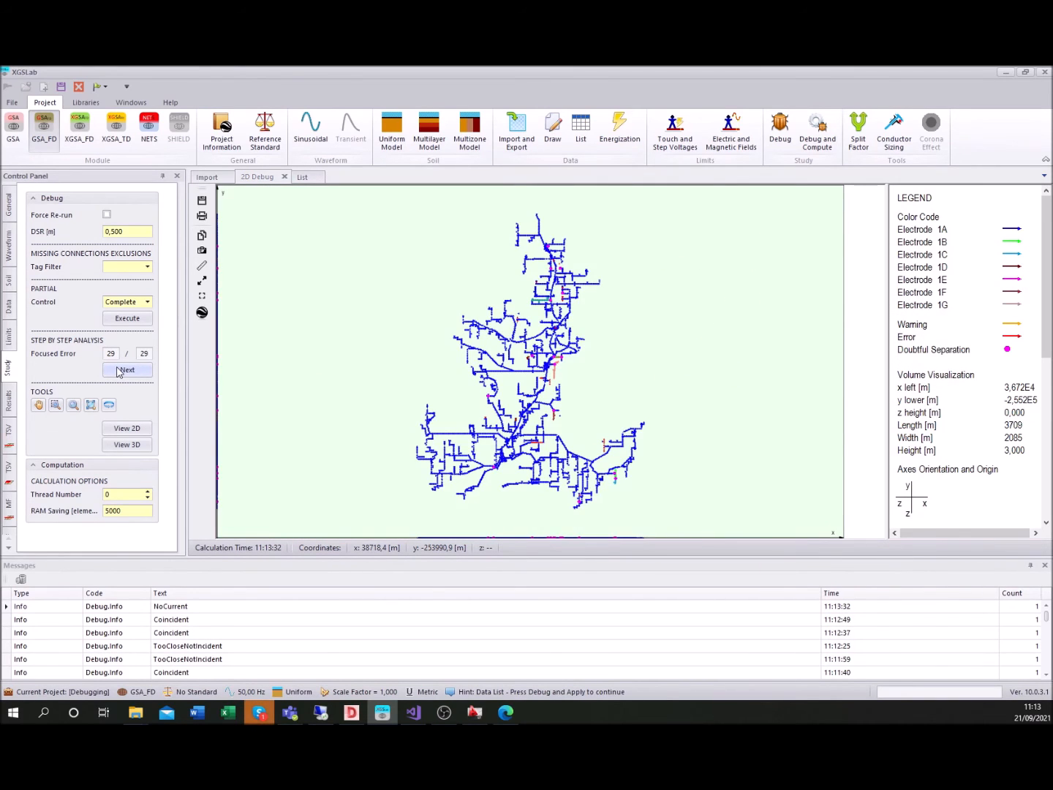
left_click(128, 320)
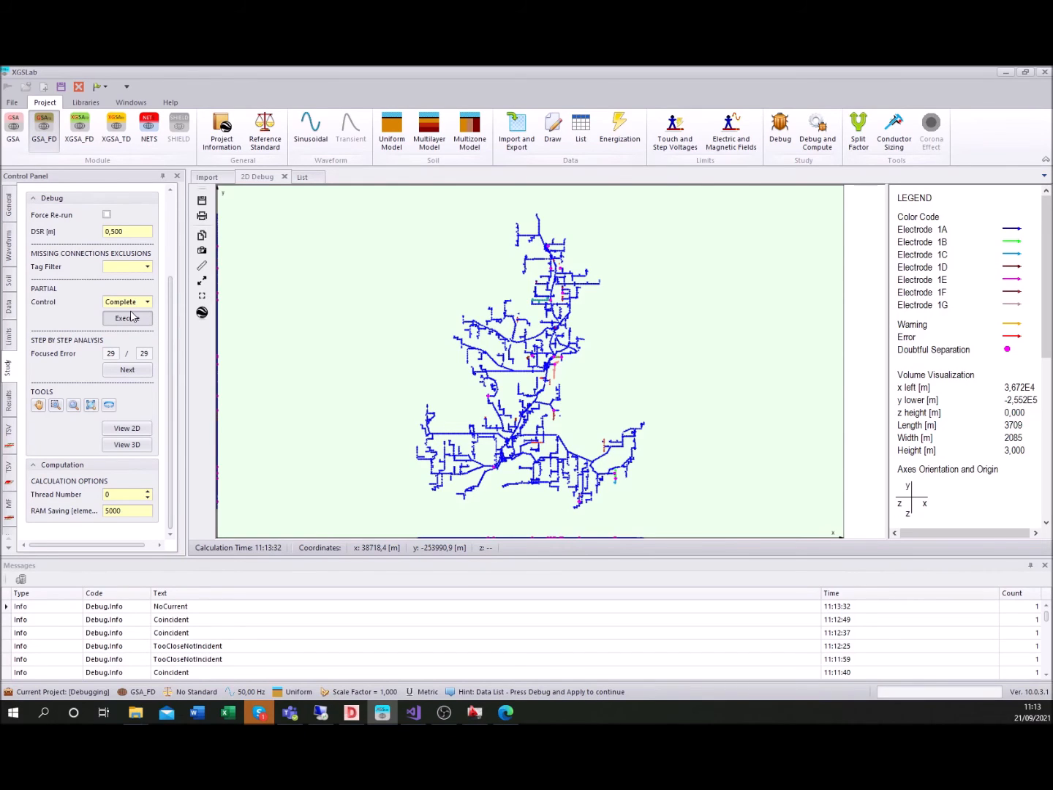
left_click(131, 313)
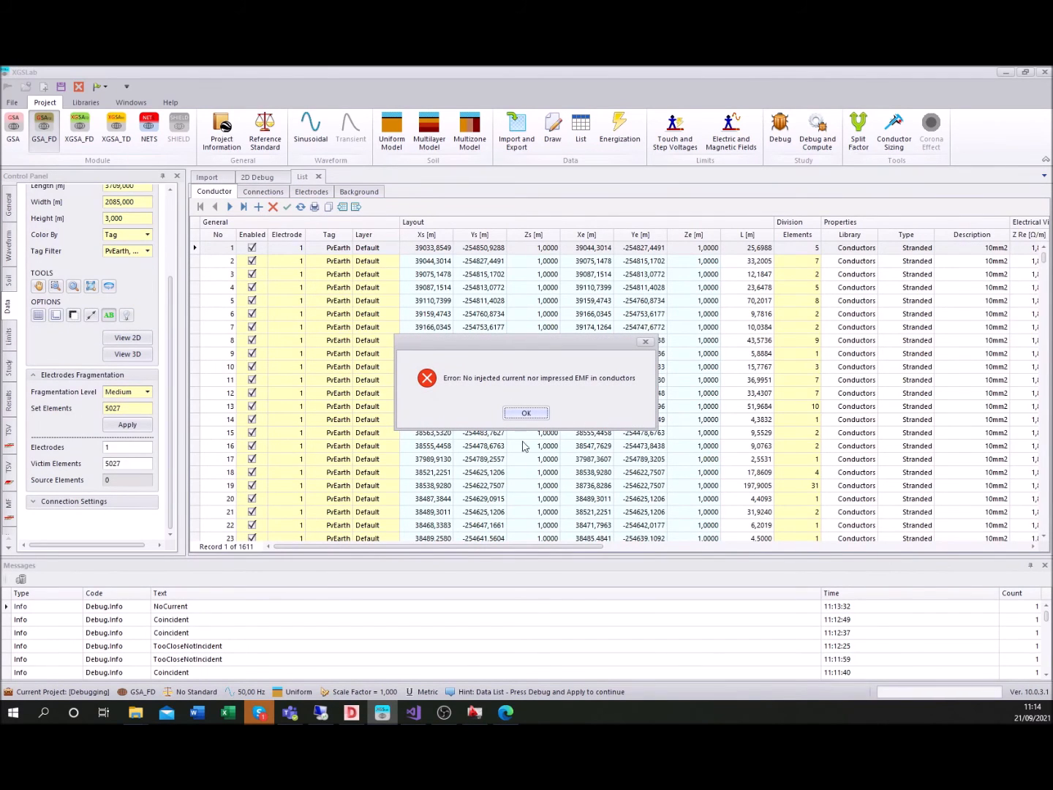
left_click(529, 414)
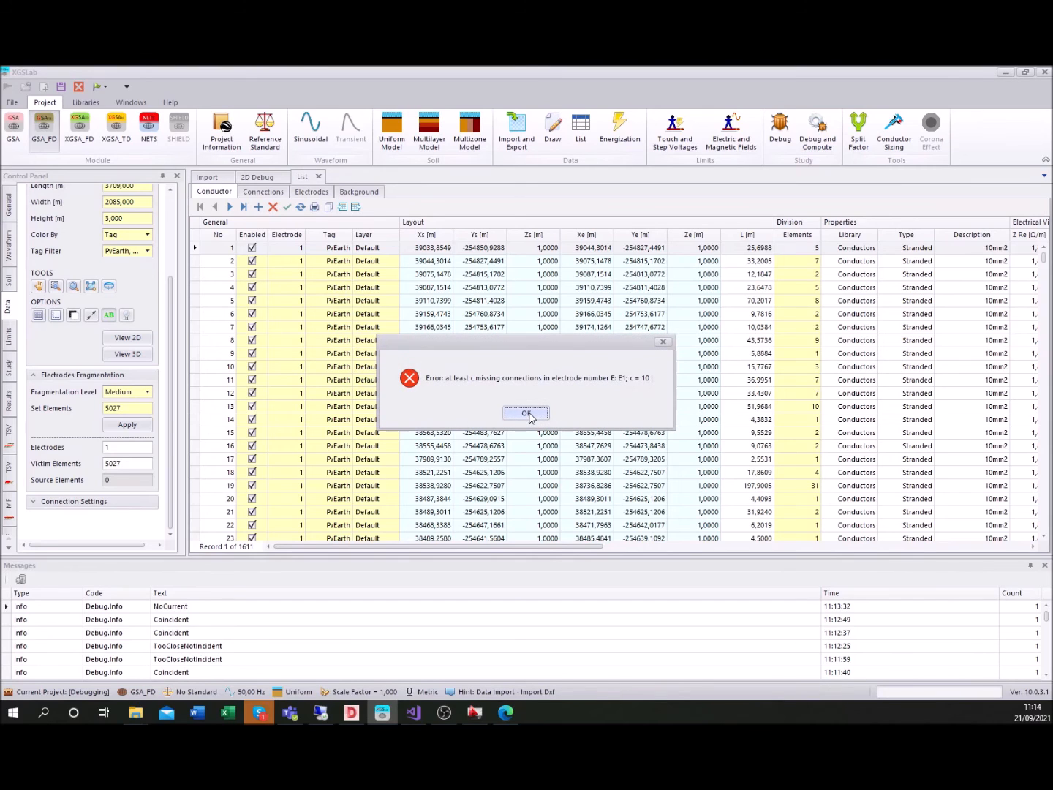
left_click(526, 414)
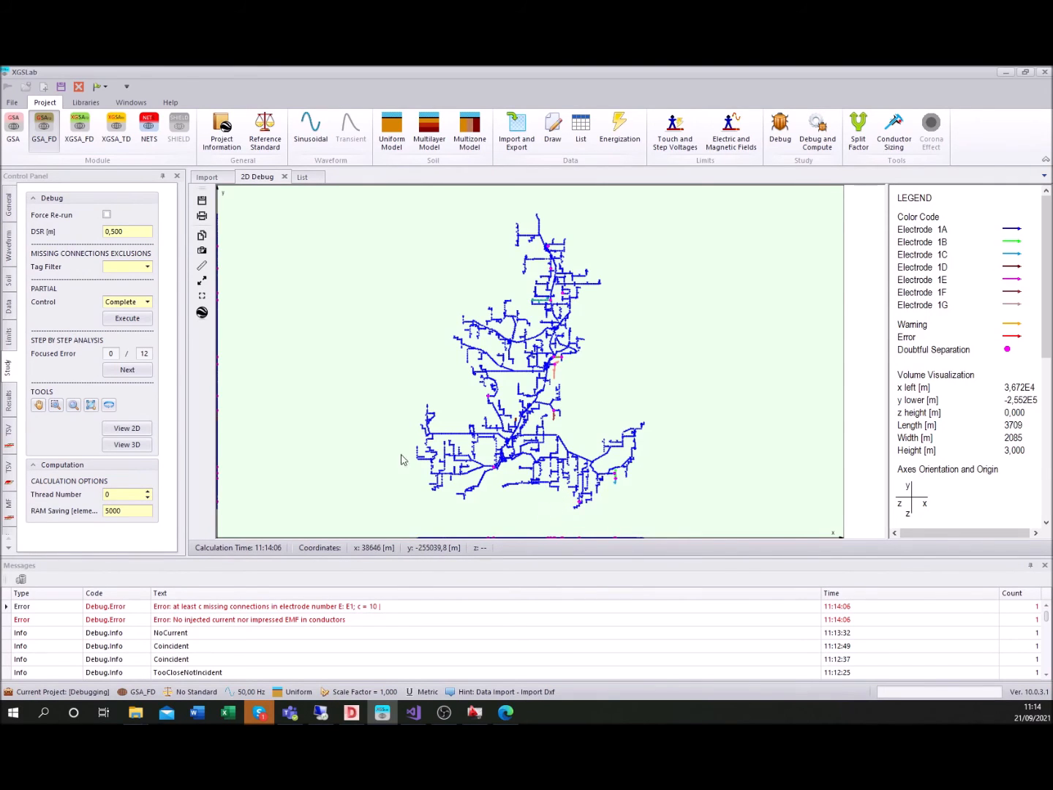
Examine the separated electrodes at focused errors 1 and 2, and return to the view of the whole network
left_click(126, 371)
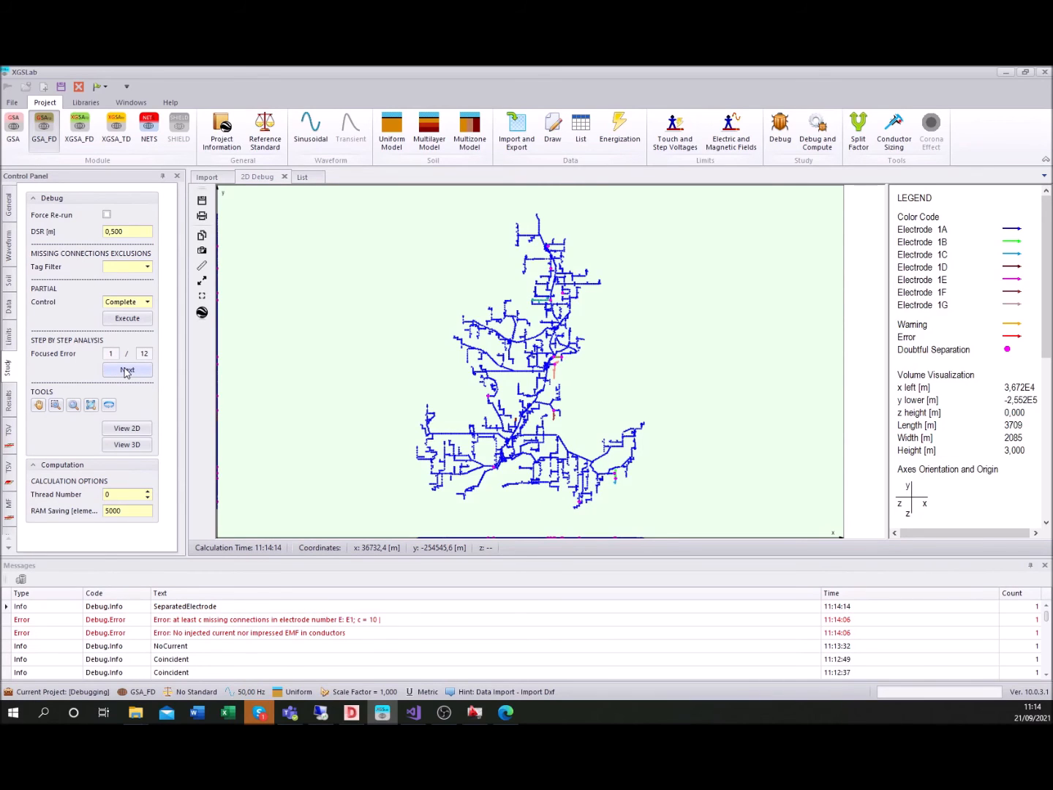
left_click(127, 372)
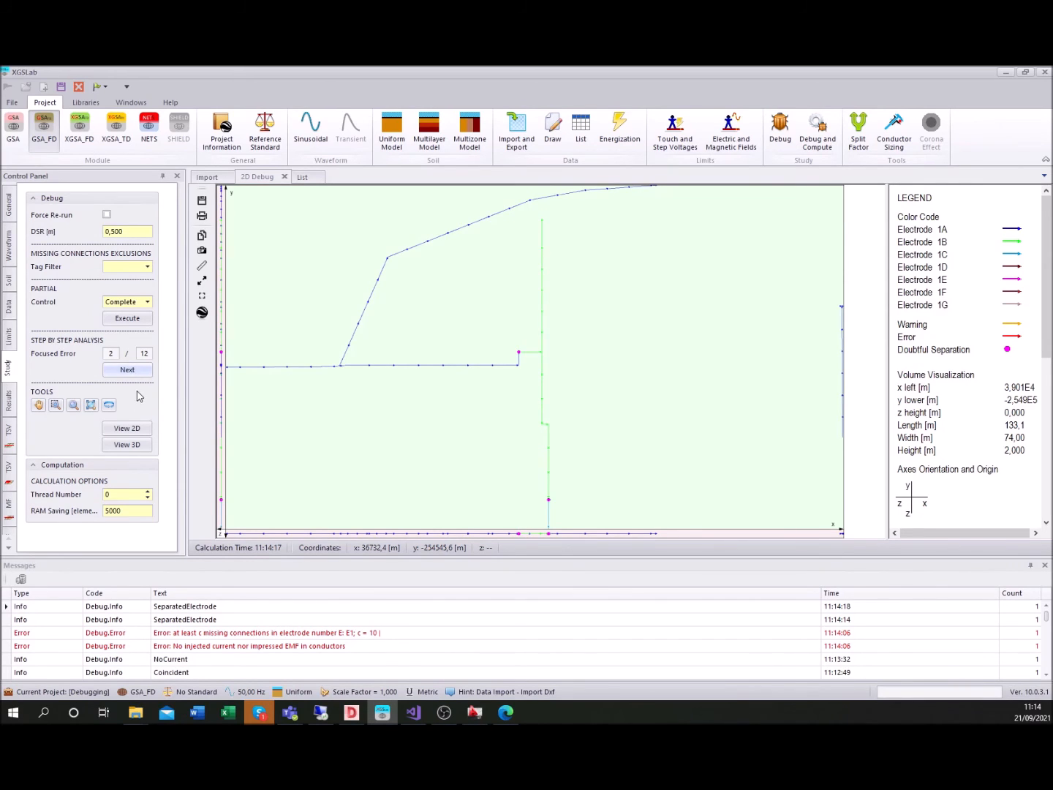
left_click(91, 404)
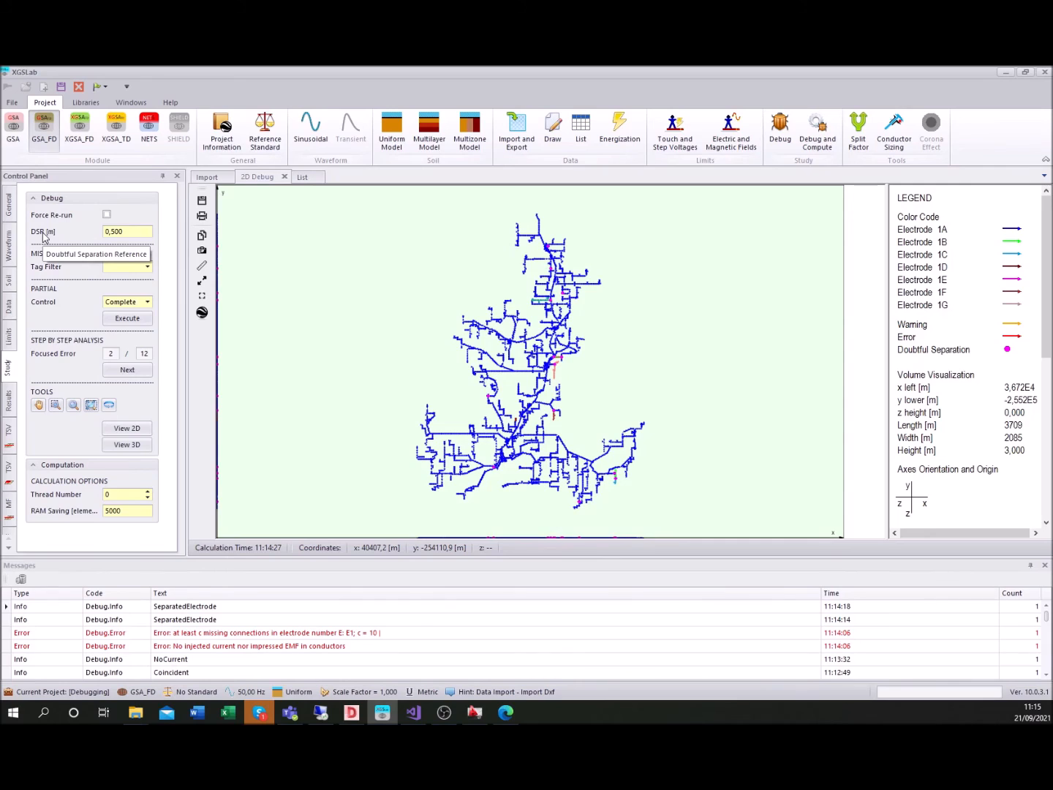
left_click(12, 320)
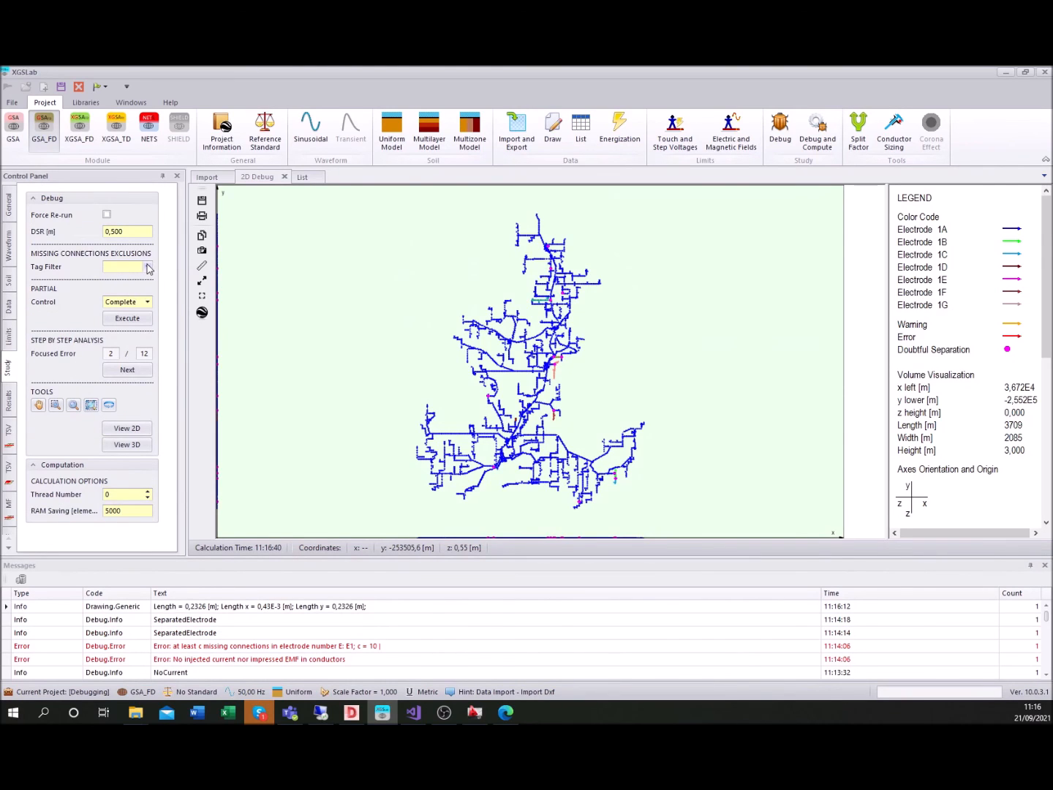
Include the PvEarth tag in the missing connections exclusions and rerun the Complete debug control, accepting the exclusions
left_click(148, 267)
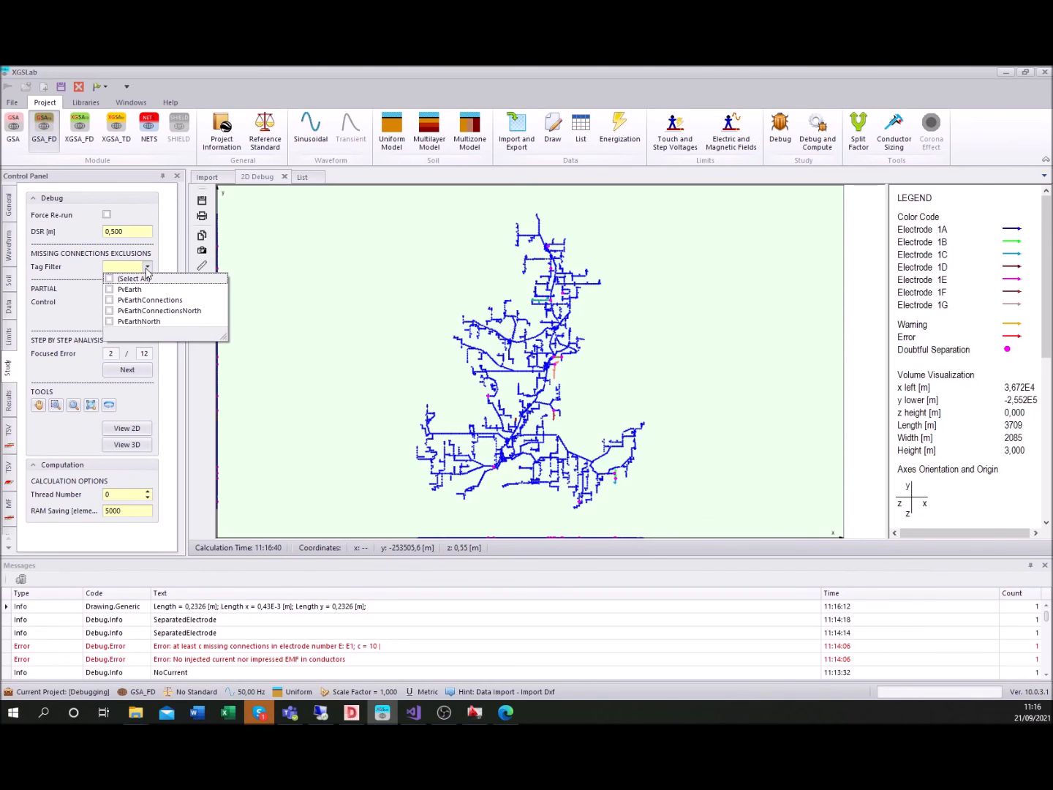
left_click(110, 289)
left_click(148, 267)
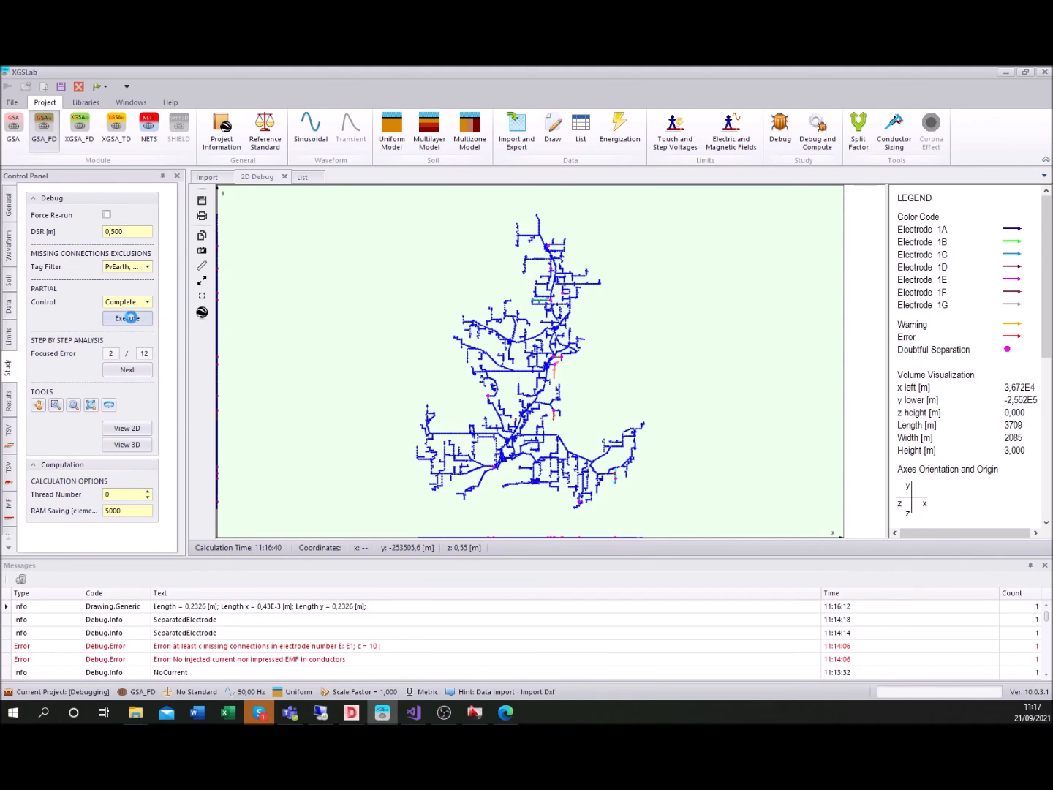
left_click(128, 318)
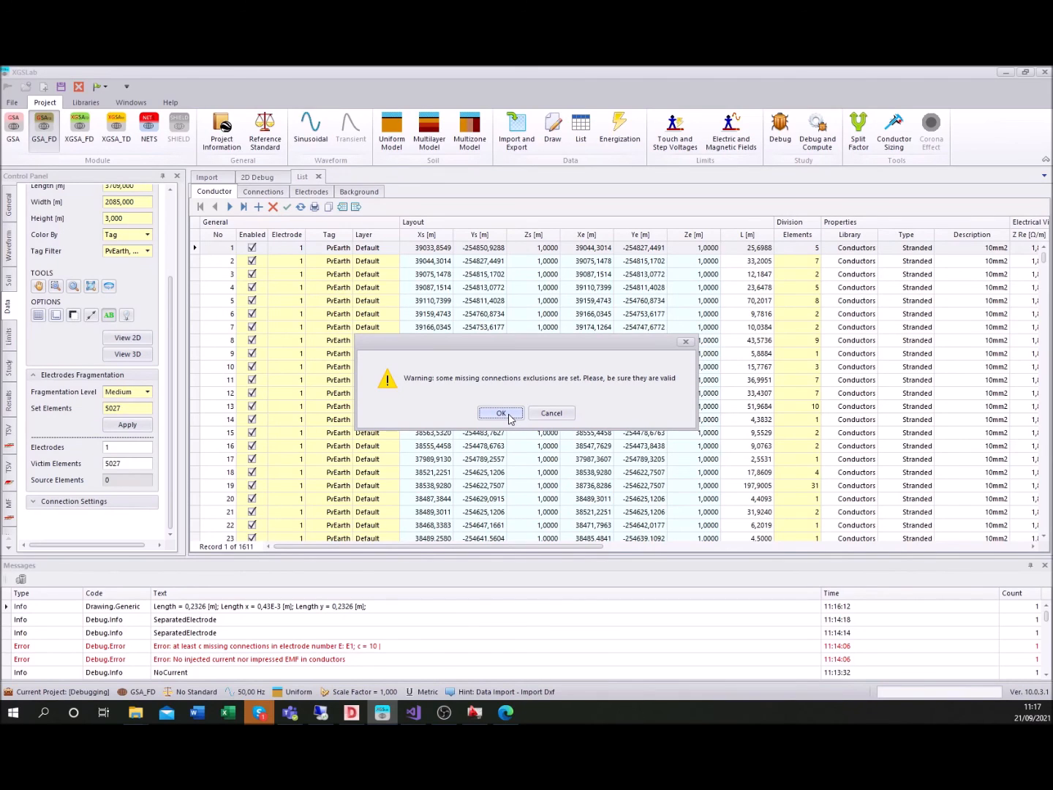
left_click(502, 414)
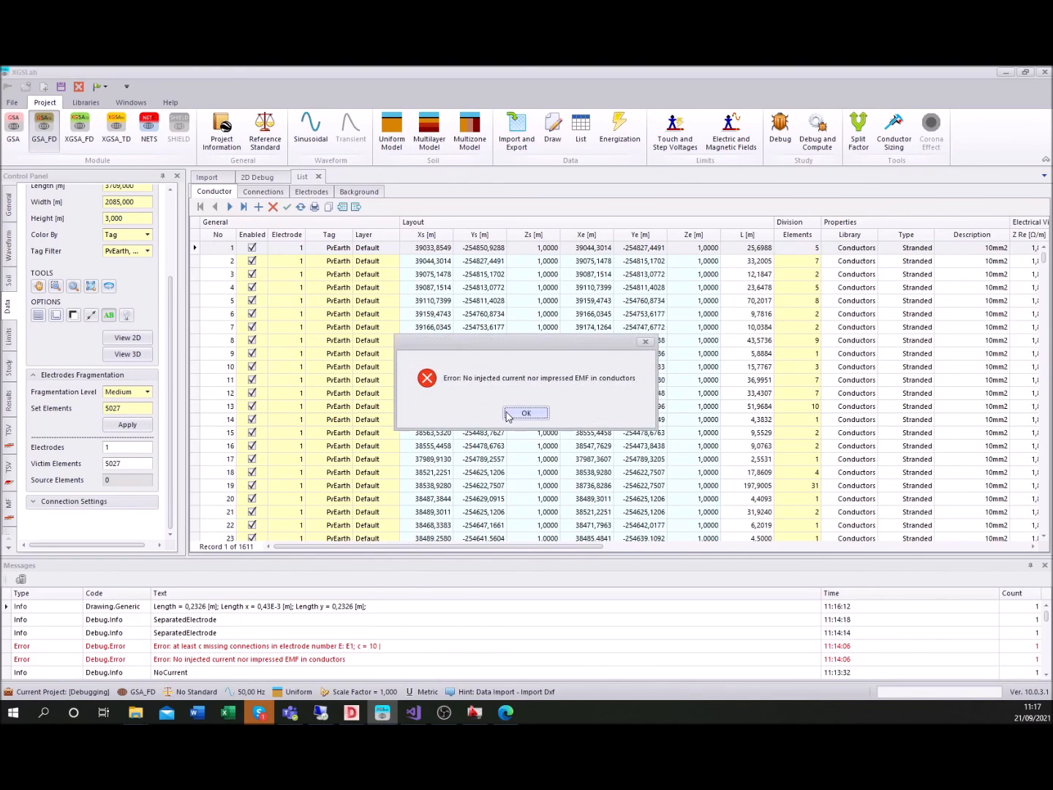
left_click(518, 415)
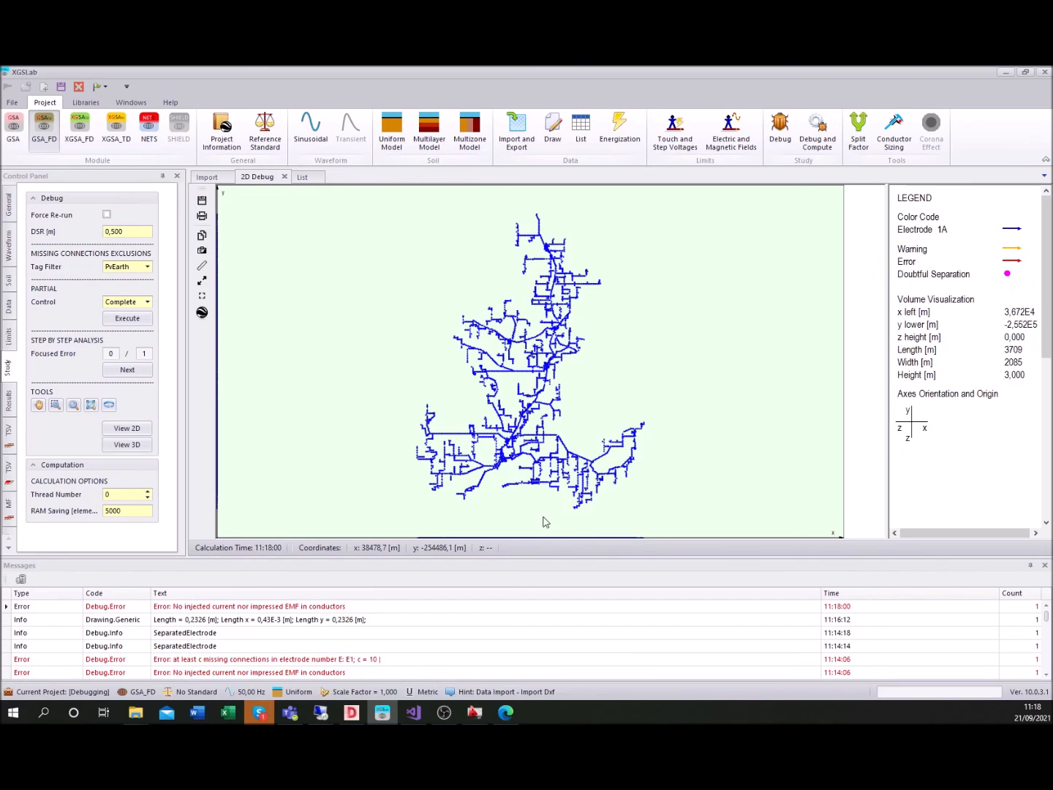
Select the PvEarth and PvEarthConnections tags for the missing connections exclusions
left_click(148, 268)
left_click(148, 268)
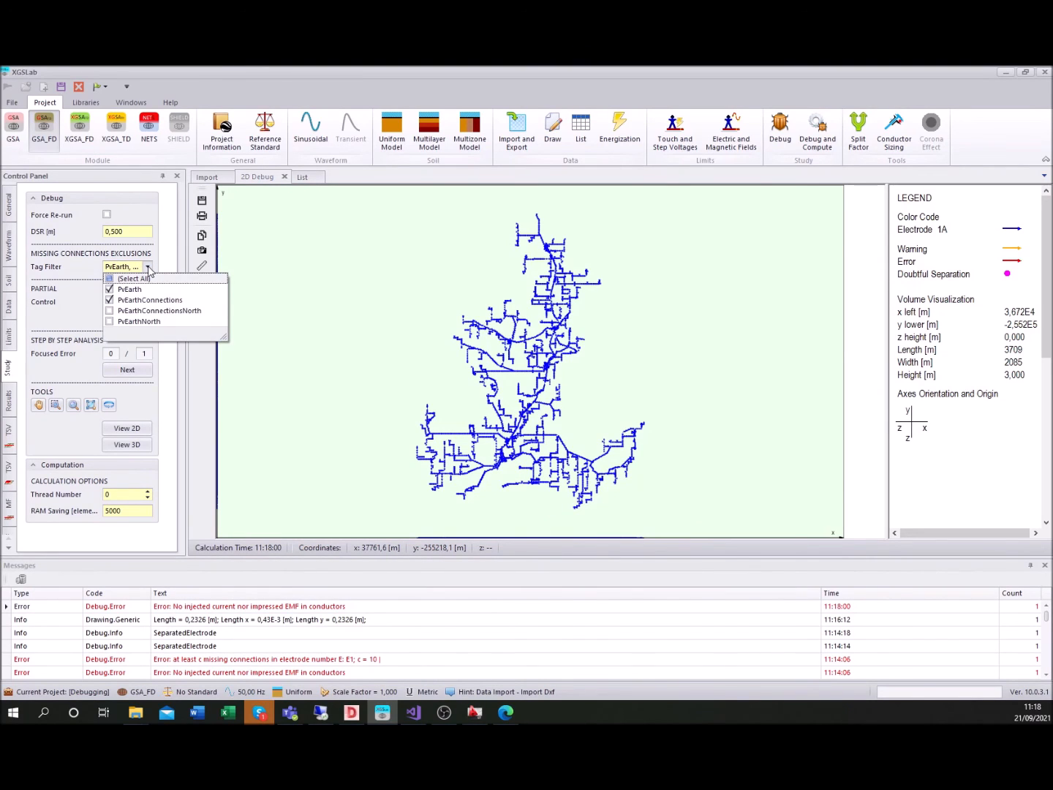